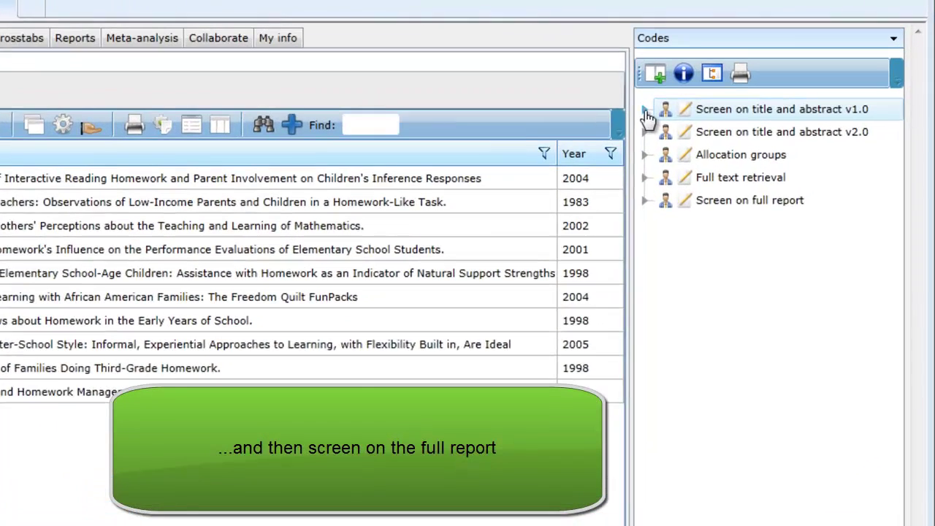
- Expand the v1.0 codeset and review the publication-date question's Yes, No and Unsure answers
{"action": "left_click", "coordinate": [645, 111]}
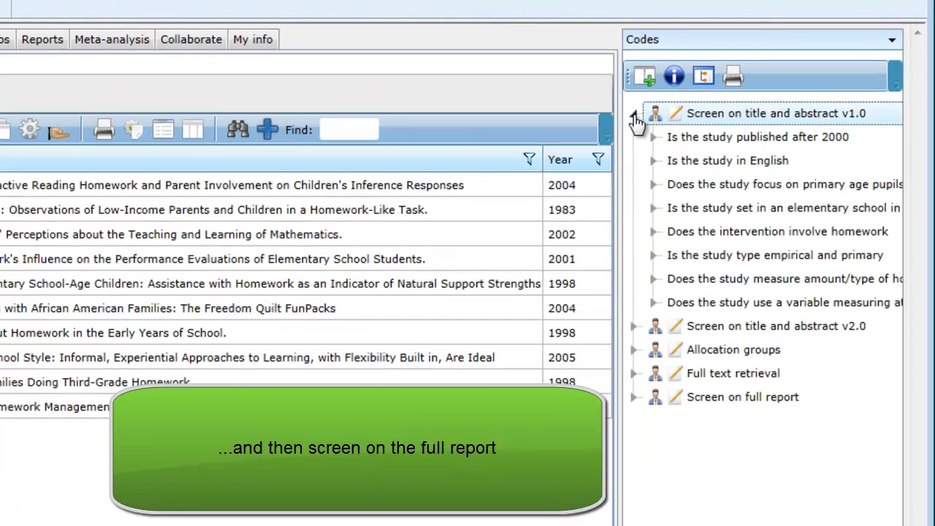
{"action": "left_click", "coordinate": [653, 138]}
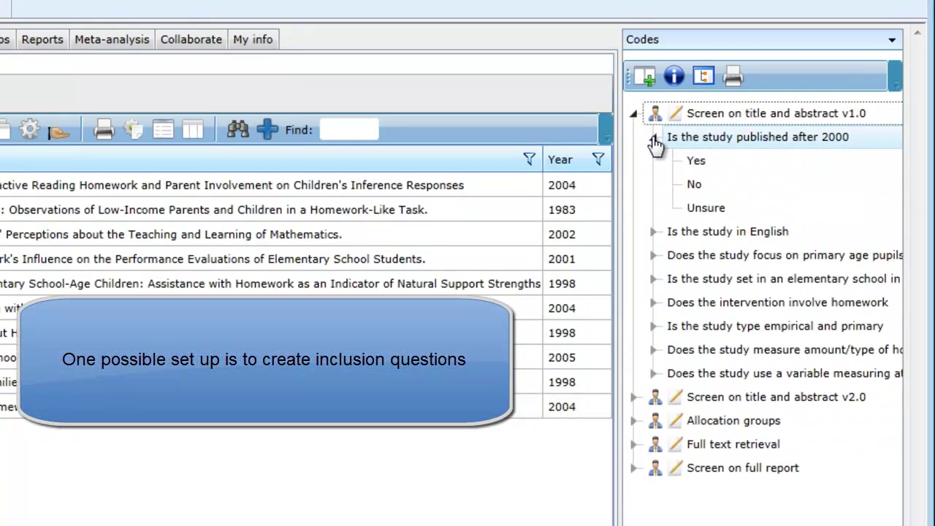
{"action": "left_click", "coordinate": [695, 160]}
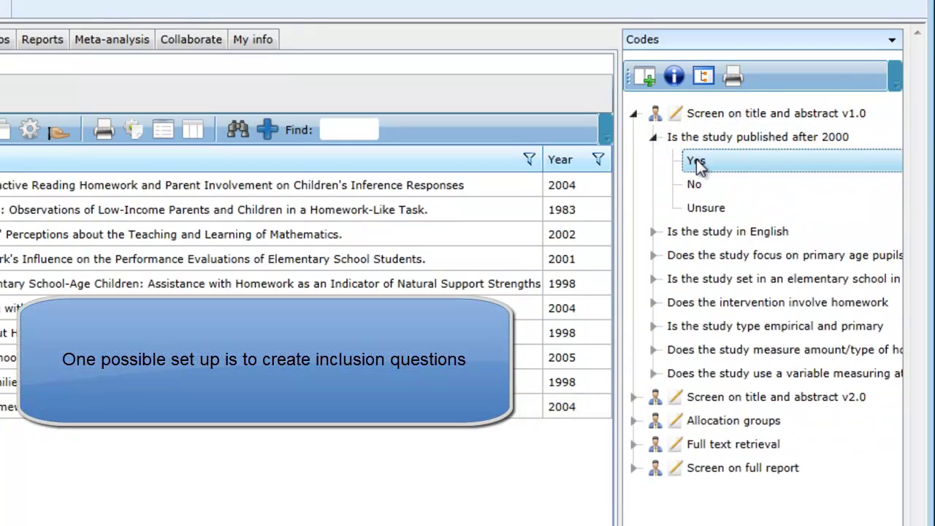
{"action": "left_click", "coordinate": [698, 186]}
{"action": "left_click", "coordinate": [705, 208]}
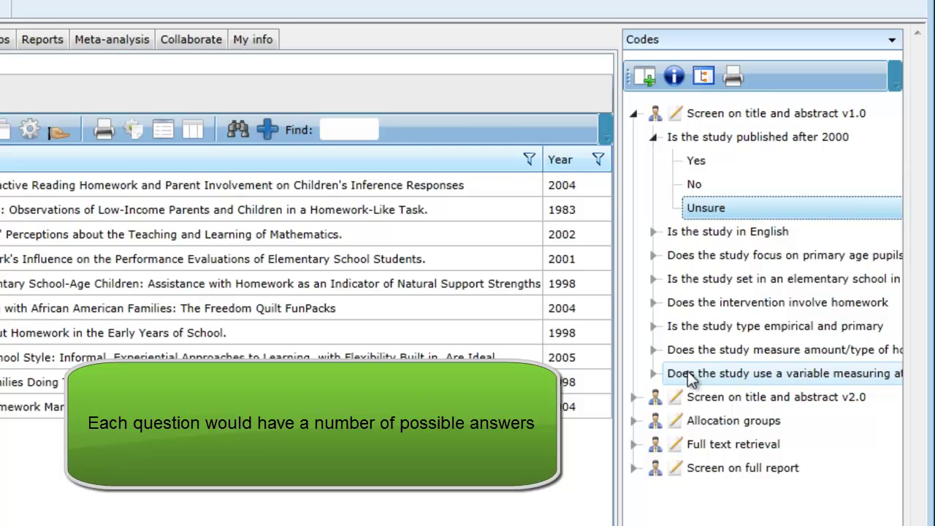
- Review the English-language question's Yes answer, then collapse the v1.0 codeset
{"action": "left_click", "coordinate": [654, 232]}
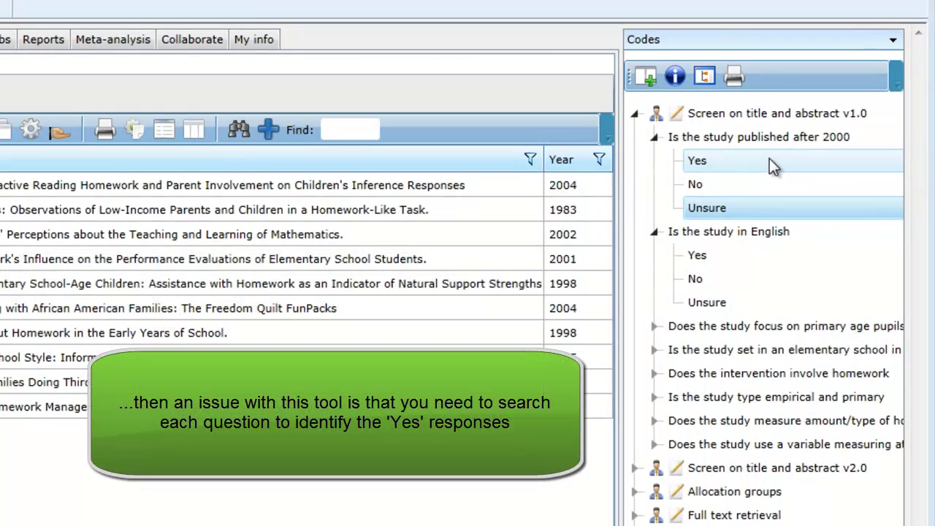
{"action": "left_click", "coordinate": [769, 158]}
{"action": "left_click", "coordinate": [721, 255]}
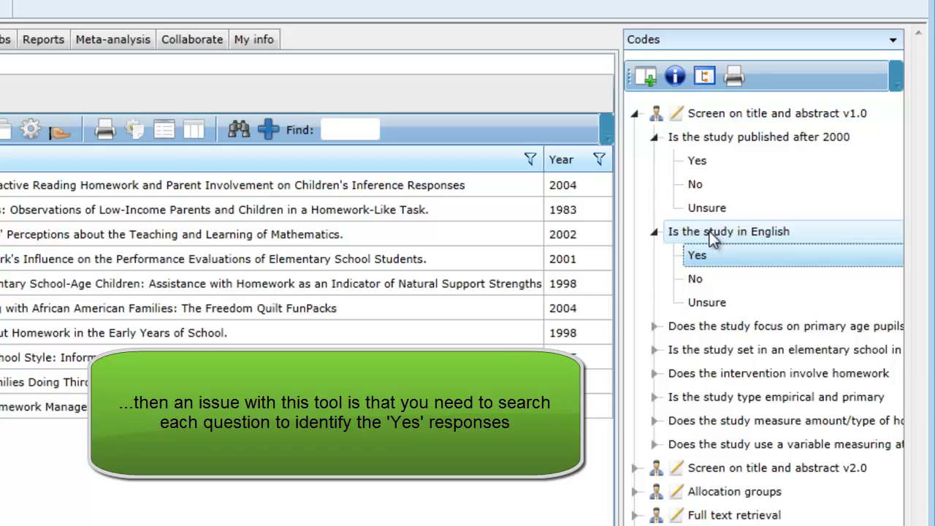
{"action": "left_click", "coordinate": [635, 116]}
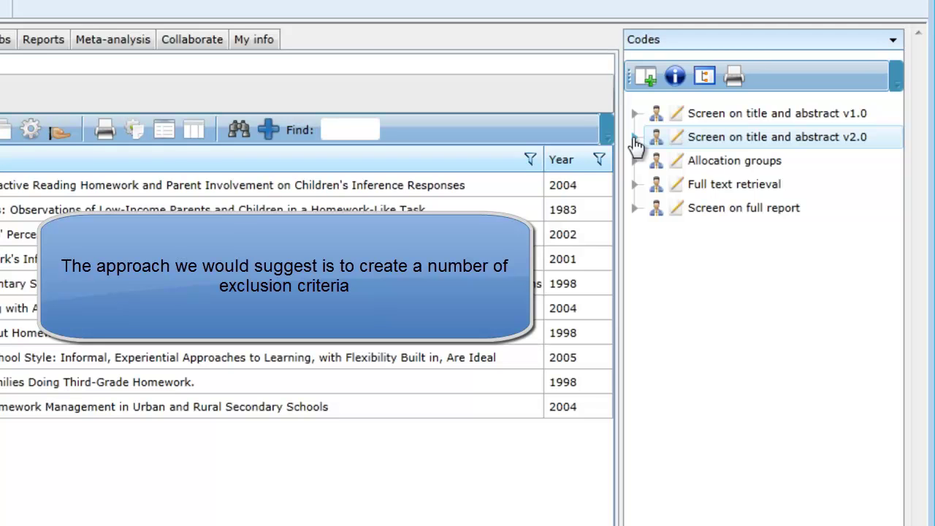
- Expand v2.0 to show its eight exclude codes and the Include base on title and abstract code
{"action": "left_click", "coordinate": [635, 139]}
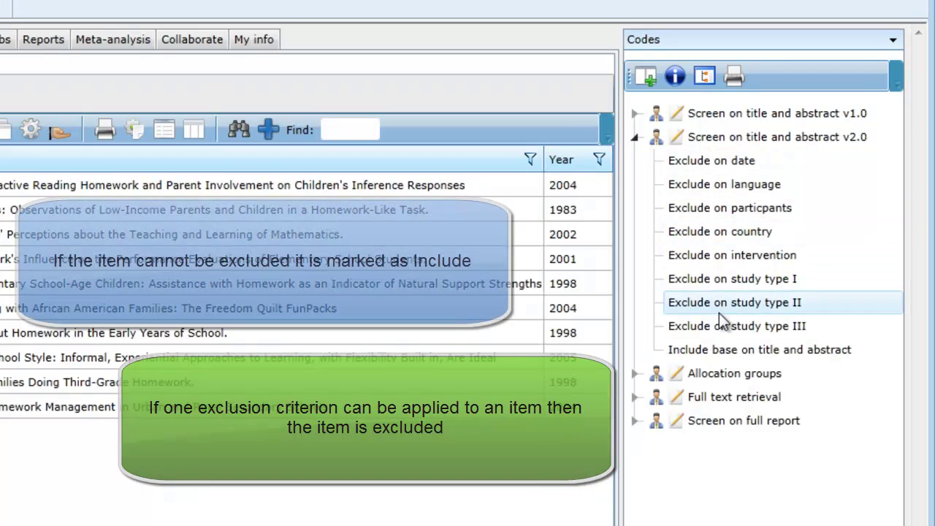
{"action": "left_click", "coordinate": [723, 351]}
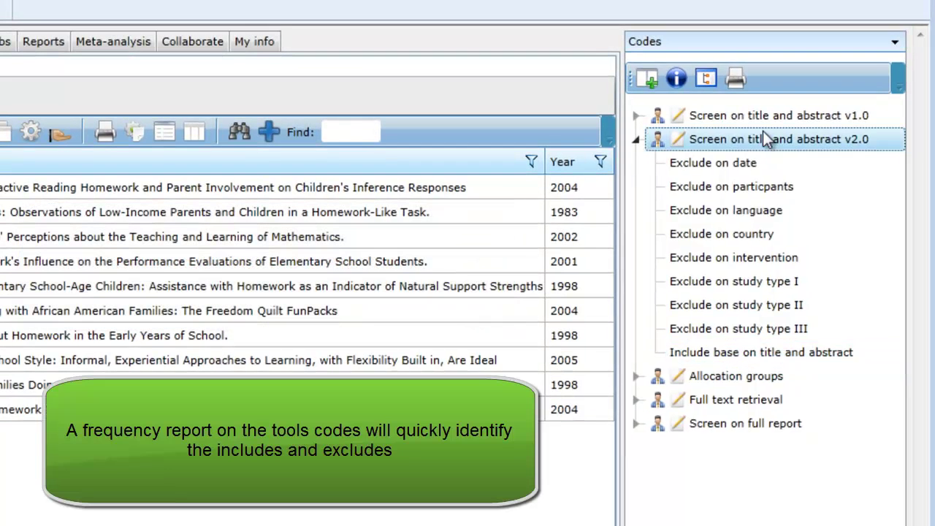
{"action": "double_click", "coordinate": [763, 130]}
{"action": "right_click", "coordinate": [762, 131]}
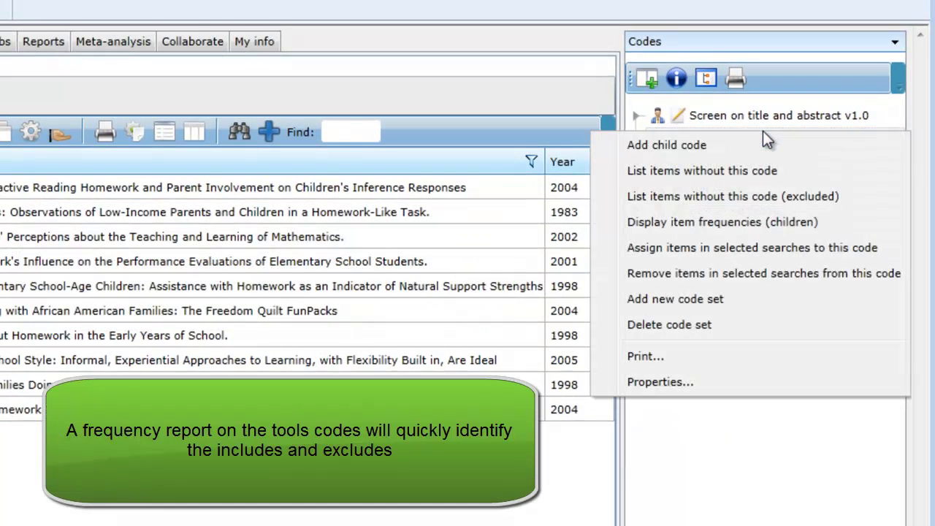
{"action": "left_click", "coordinate": [706, 425]}
{"action": "double_click", "coordinate": [717, 139]}
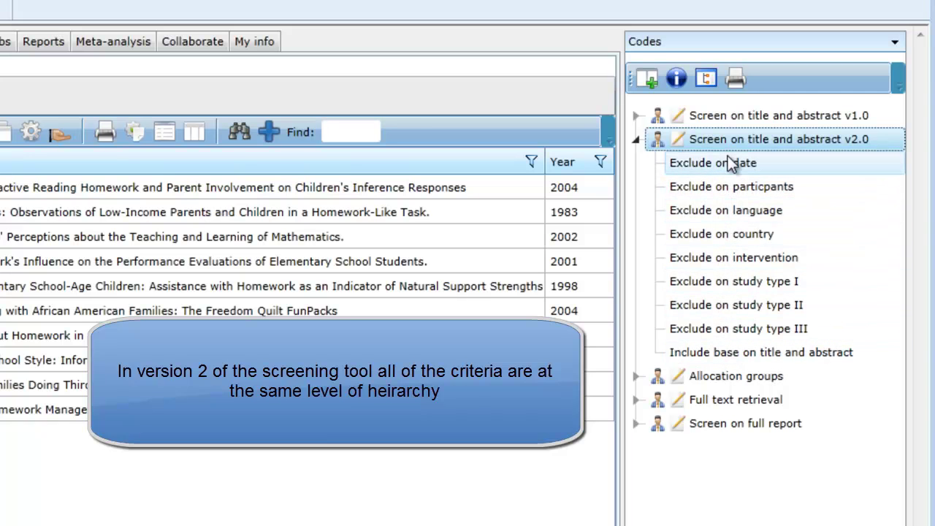
- Collapse v1.0 and drag Exclude on language above Exclude on particpants in the v2.0 codeset
{"action": "double_click", "coordinate": [722, 119]}
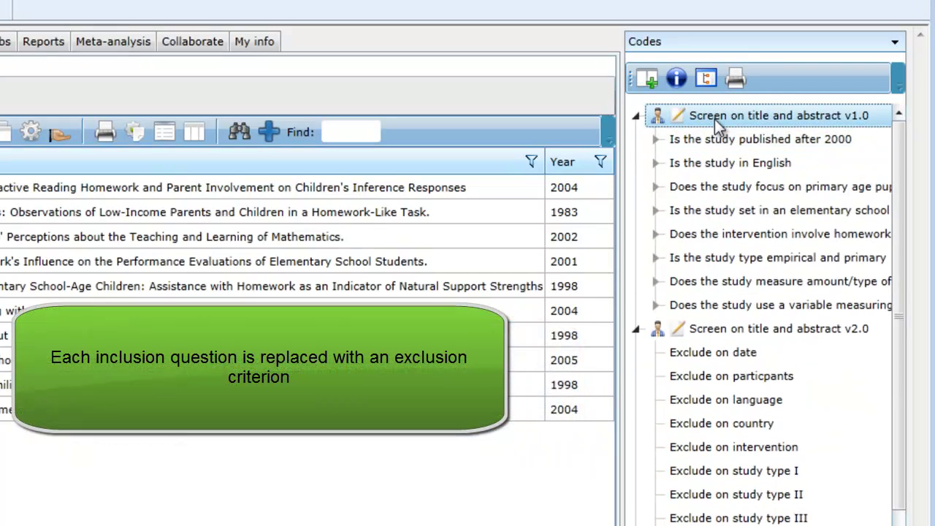
{"action": "double_click", "coordinate": [714, 119]}
{"action": "left_click", "coordinate": [720, 163]}
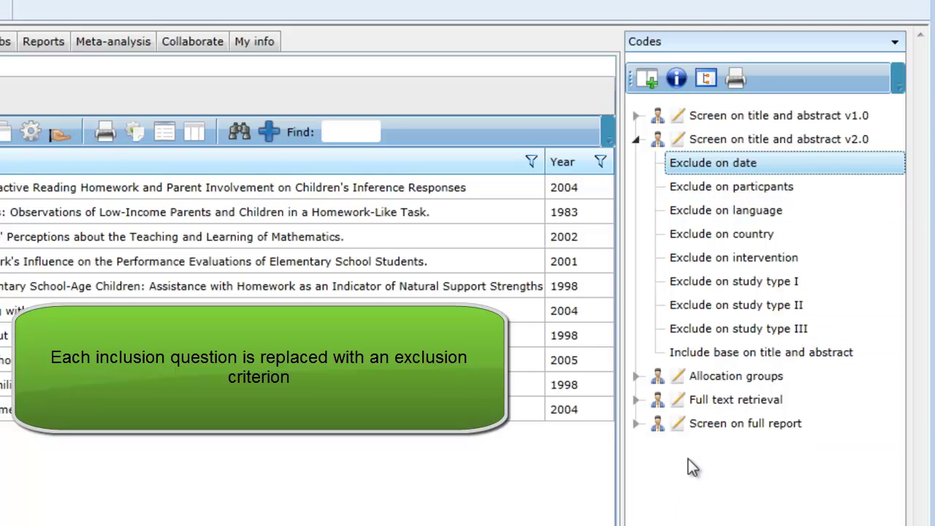
{"action": "left_click", "coordinate": [709, 353]}
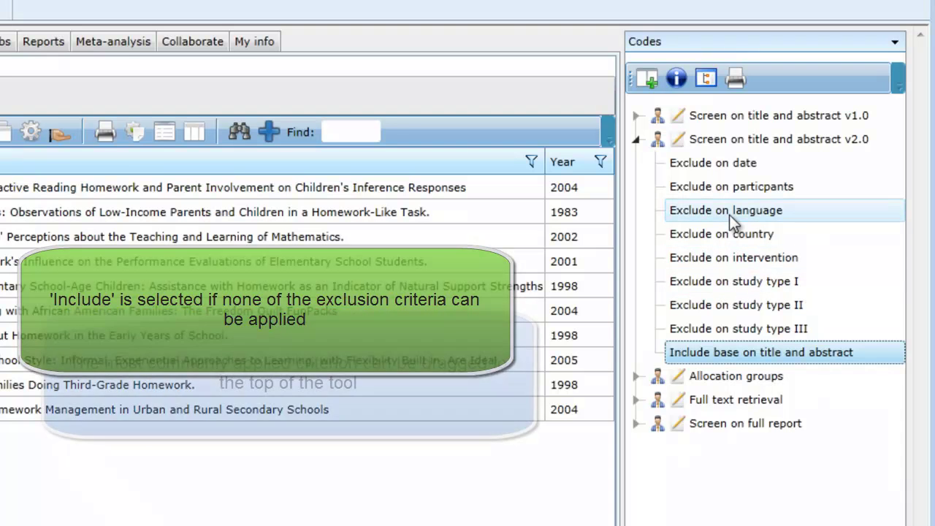
{"action": "left_click", "coordinate": [731, 212]}
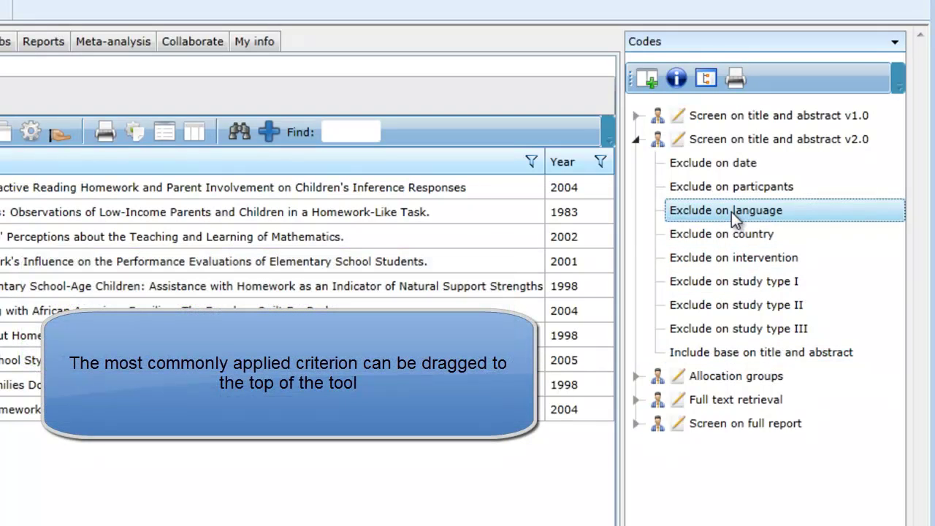
{"action": "left_click_drag", "start_coordinate": [731, 212], "coordinate": [736, 178]}
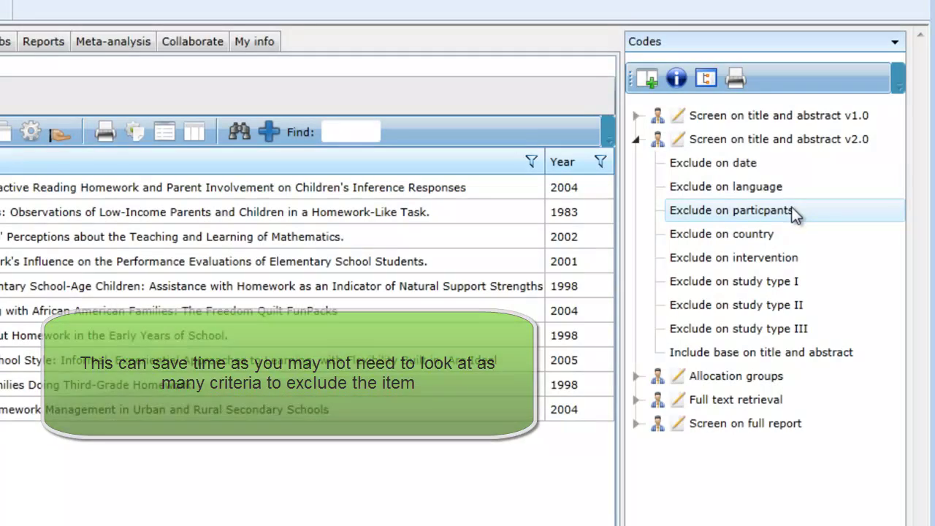
{"action": "left_click", "coordinate": [707, 233]}
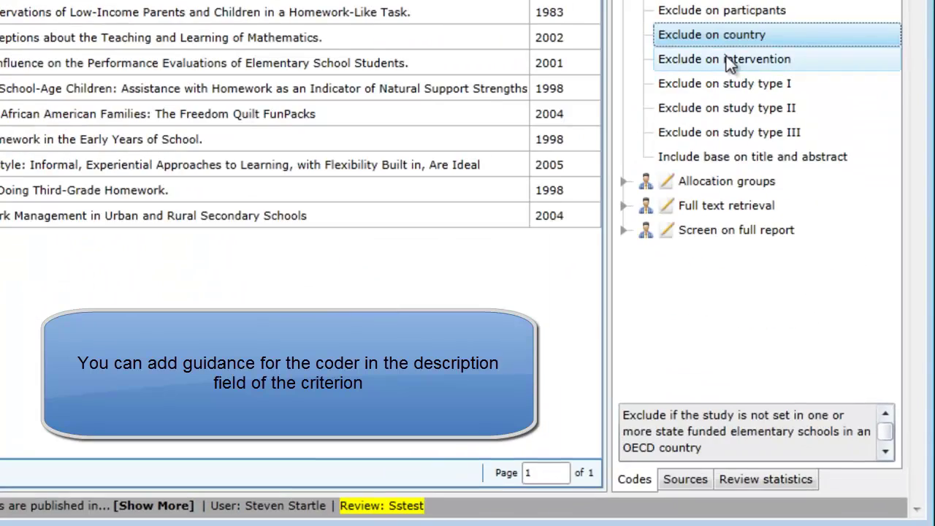
{"action": "left_click", "coordinate": [726, 58]}
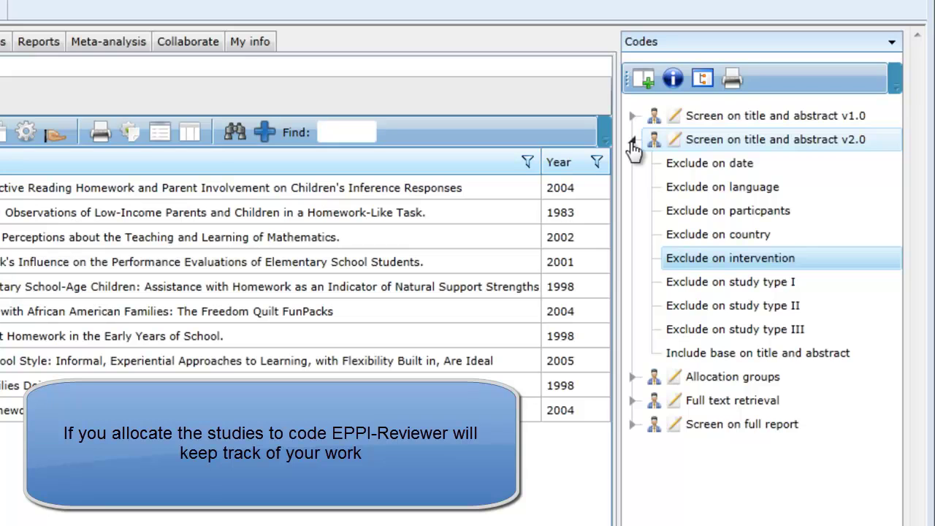
- Select all ten listed items and assign them to the All items allocation code
{"action": "left_click", "coordinate": [633, 144]}
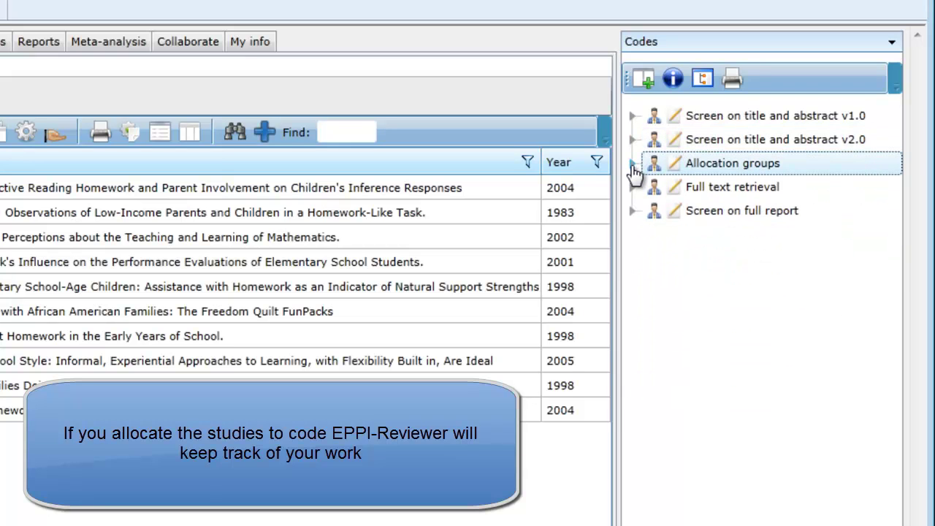
{"action": "left_click", "coordinate": [633, 166]}
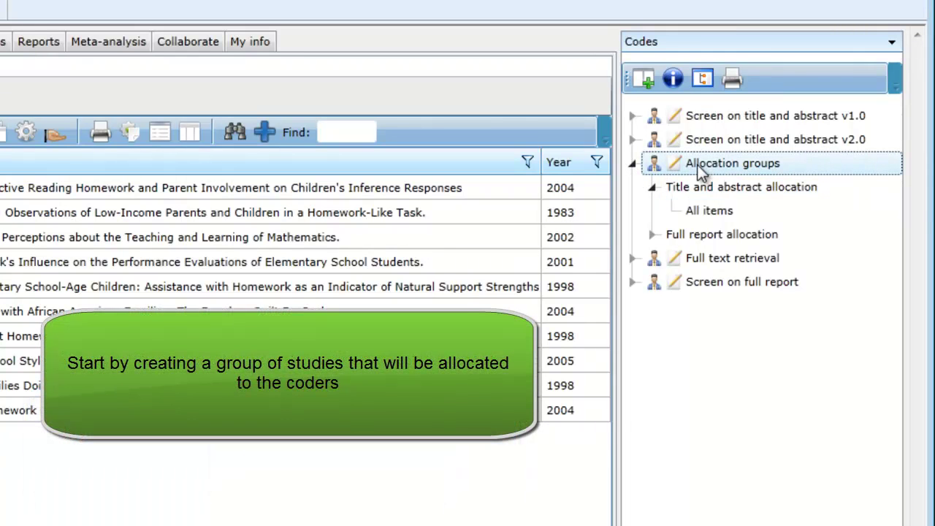
{"action": "left_click", "coordinate": [703, 210]}
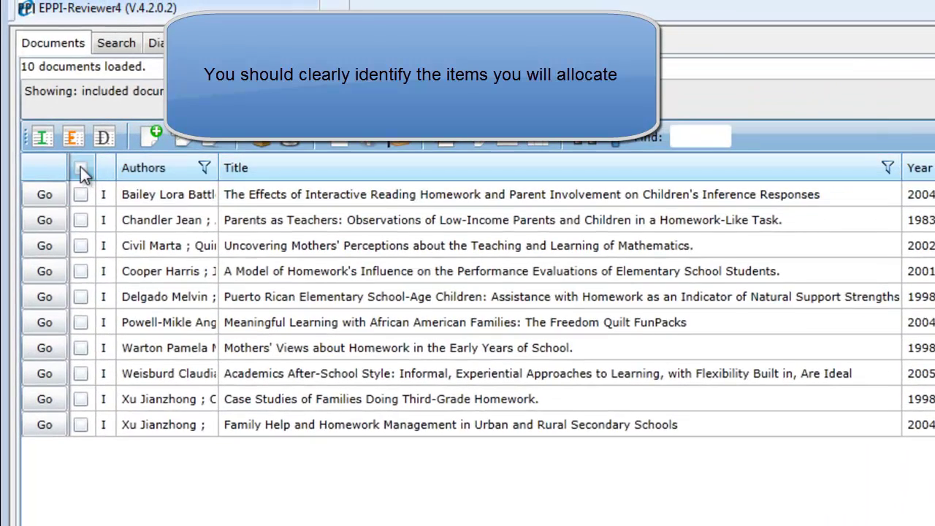
{"action": "left_click", "coordinate": [80, 168]}
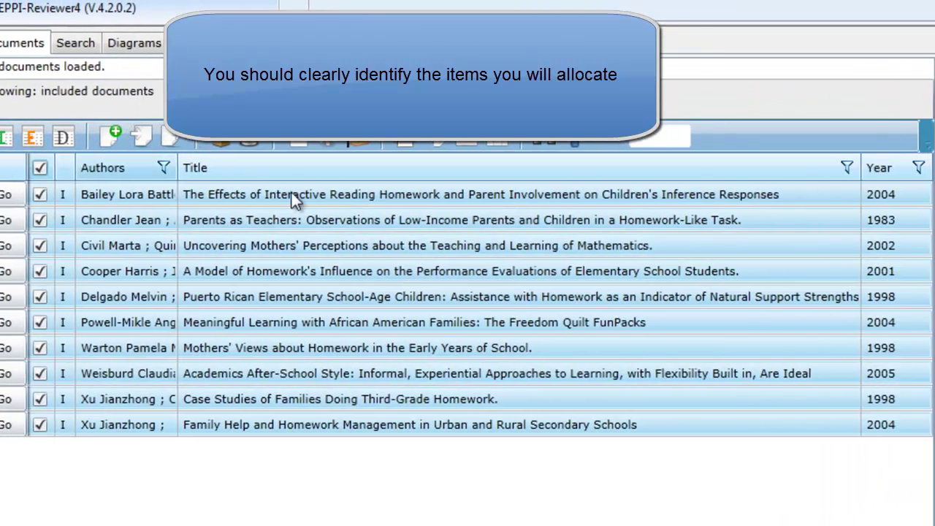
{"action": "right_click", "coordinate": [697, 219]}
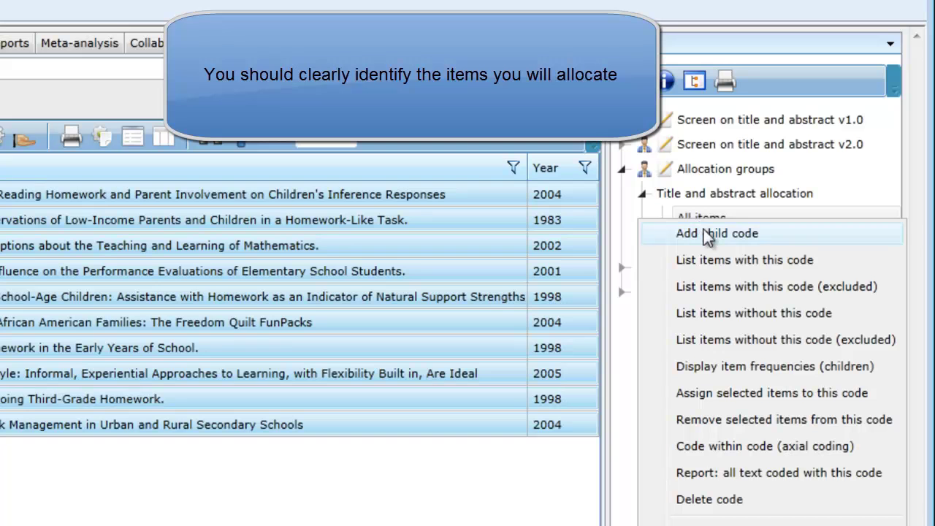
{"action": "left_click", "coordinate": [725, 394]}
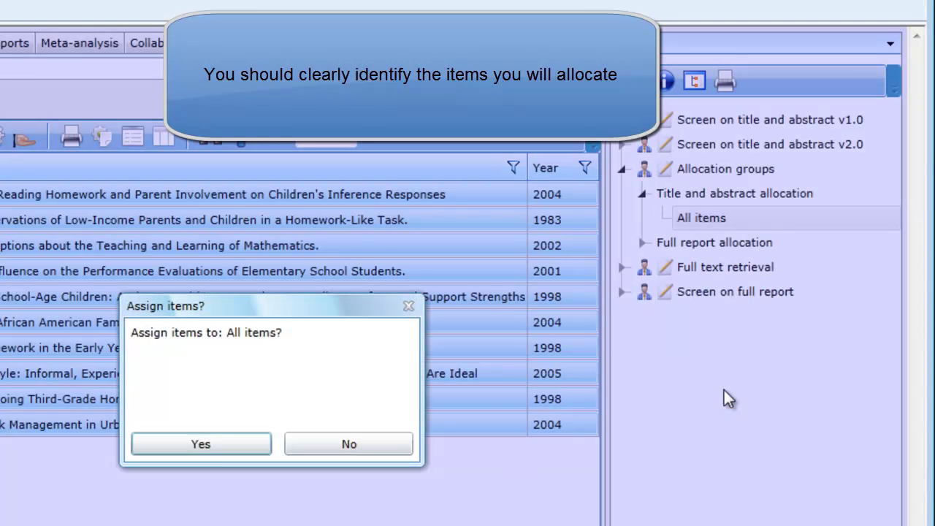
{"action": "left_click", "coordinate": [216, 443]}
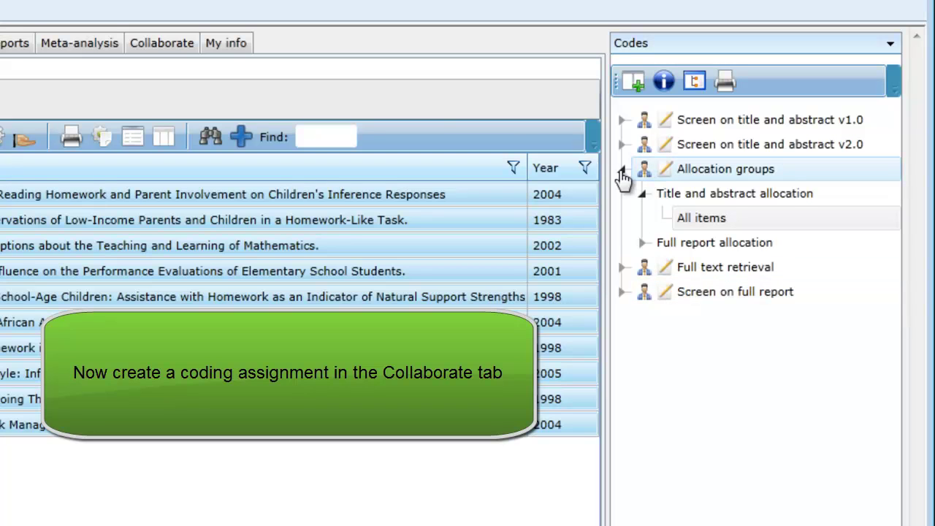
- Start a new work assignment with All items from Title and abstract allocation as the group
{"action": "left_click", "coordinate": [167, 46]}
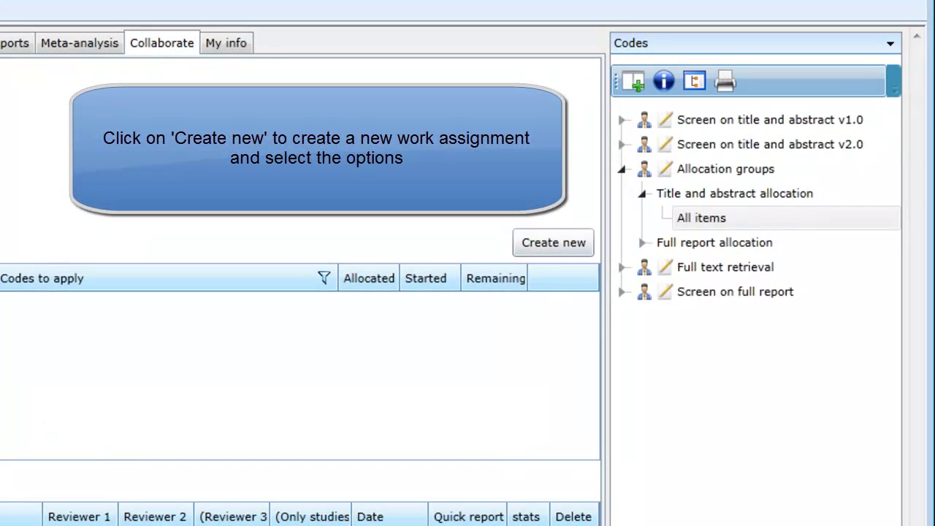
{"action": "left_click", "coordinate": [546, 243]}
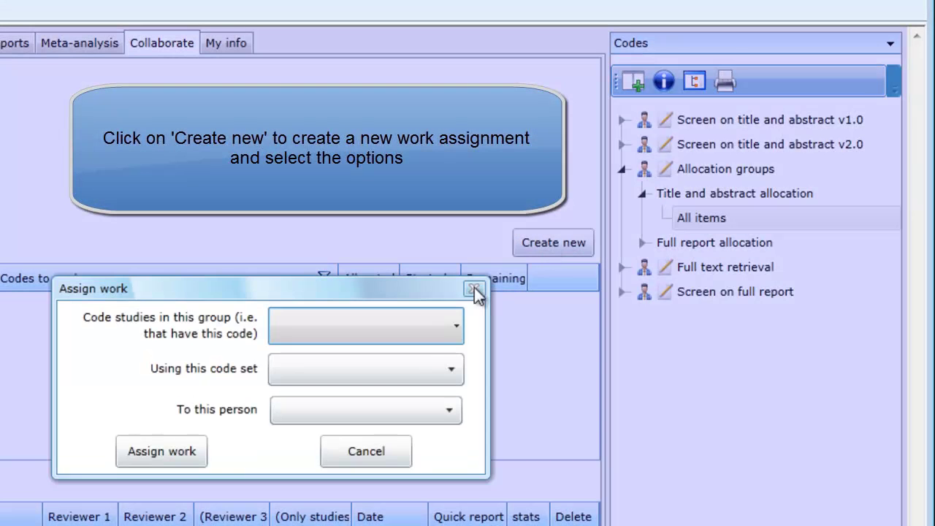
{"action": "left_click", "coordinate": [457, 327]}
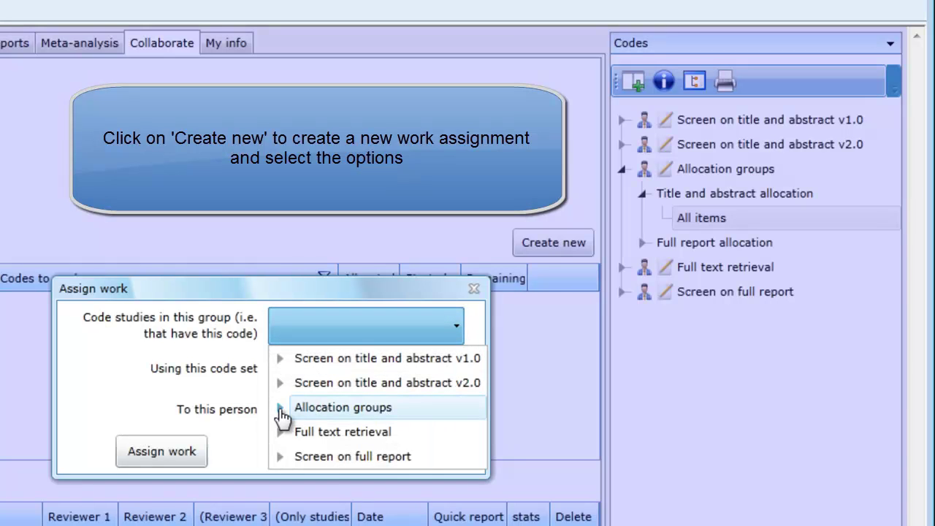
{"action": "left_click", "coordinate": [280, 408]}
{"action": "left_click", "coordinate": [300, 434]}
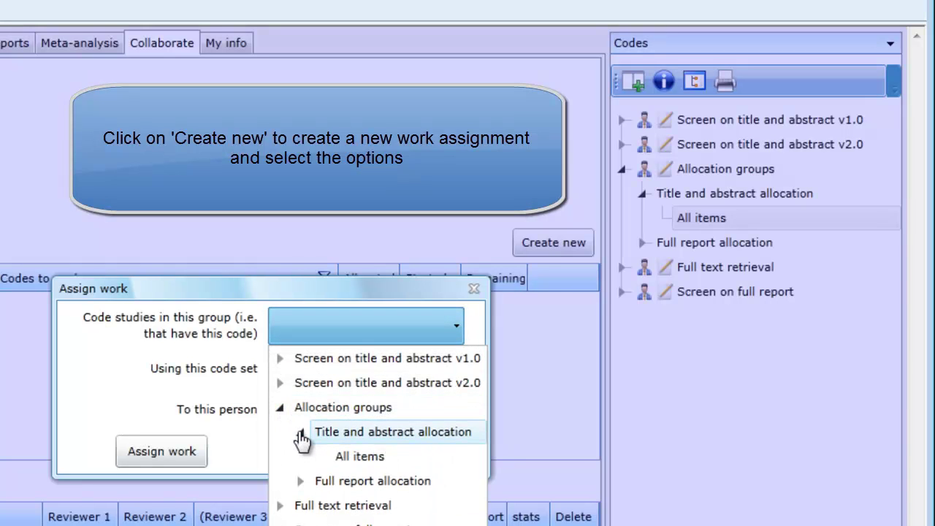
{"action": "left_click", "coordinate": [341, 456]}
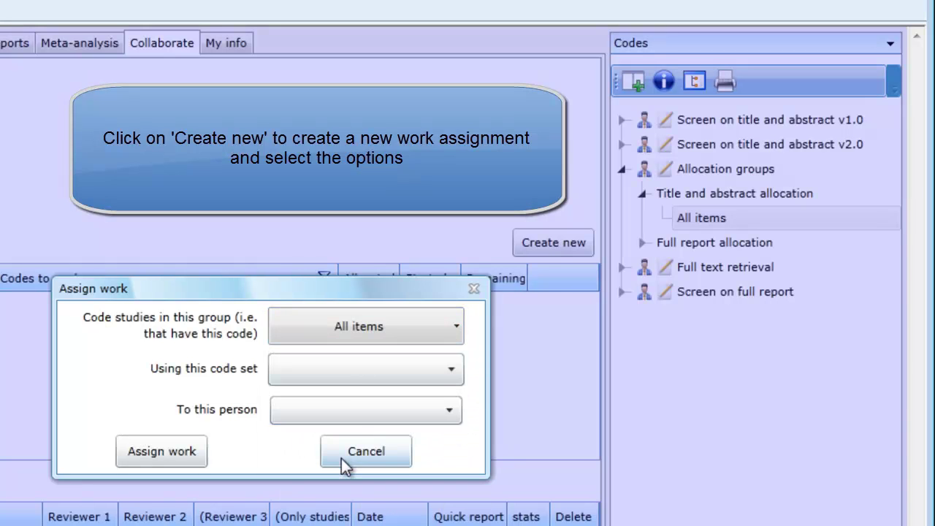
- Use code set Screen on title and abstract v2.0, assign the first reviewer, and list the 2 remaining items
{"action": "left_click", "coordinate": [339, 371]}
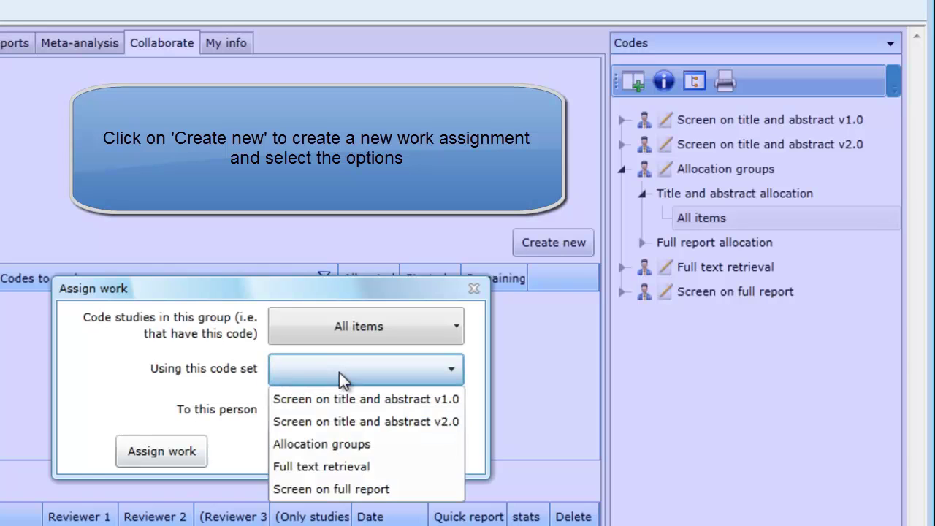
{"action": "left_click", "coordinate": [330, 420]}
{"action": "left_click", "coordinate": [316, 406]}
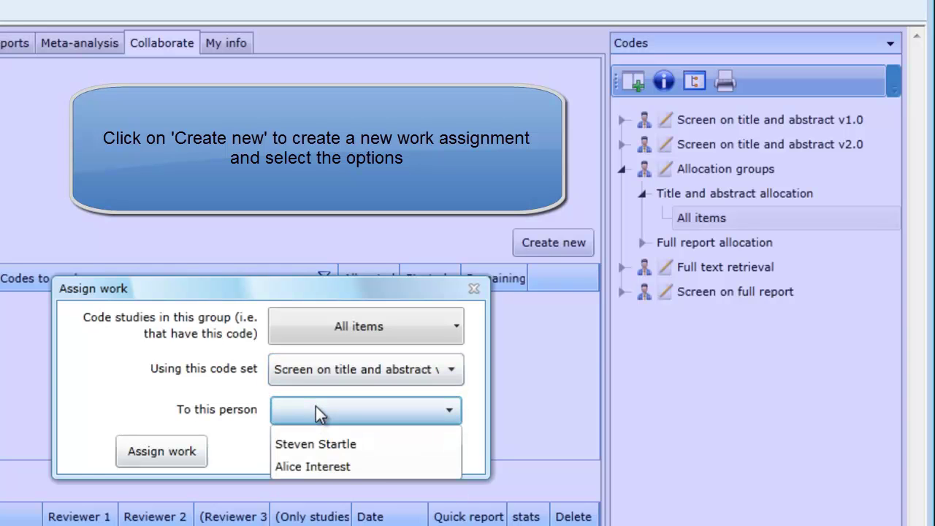
{"action": "left_click", "coordinate": [311, 444]}
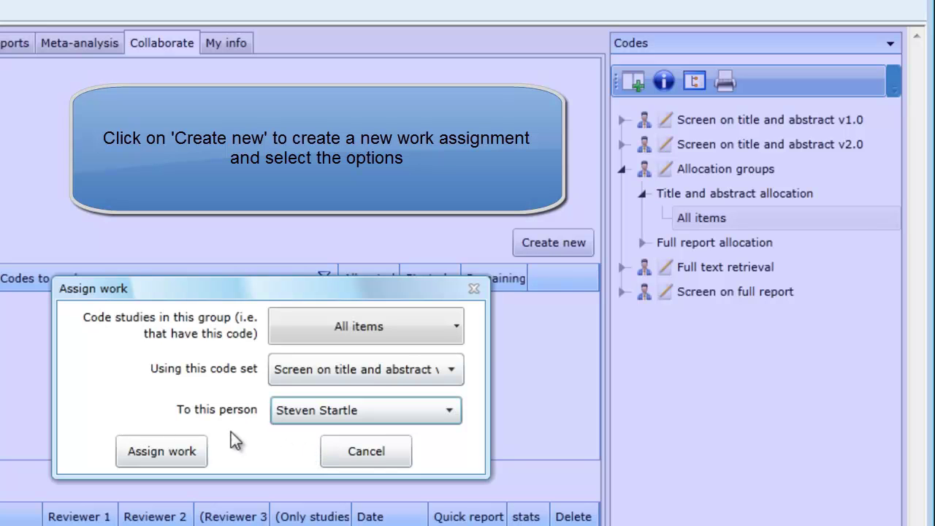
{"action": "left_click", "coordinate": [179, 451]}
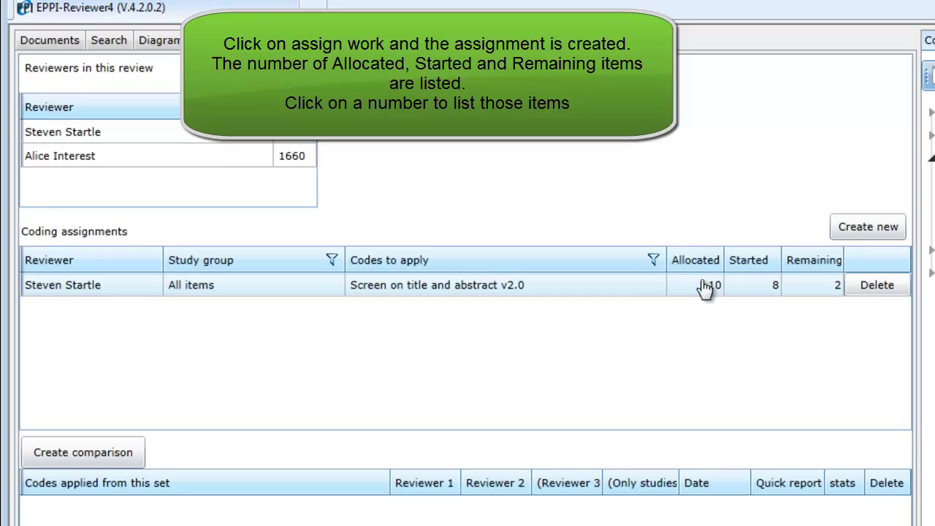
{"action": "left_click", "coordinate": [819, 288]}
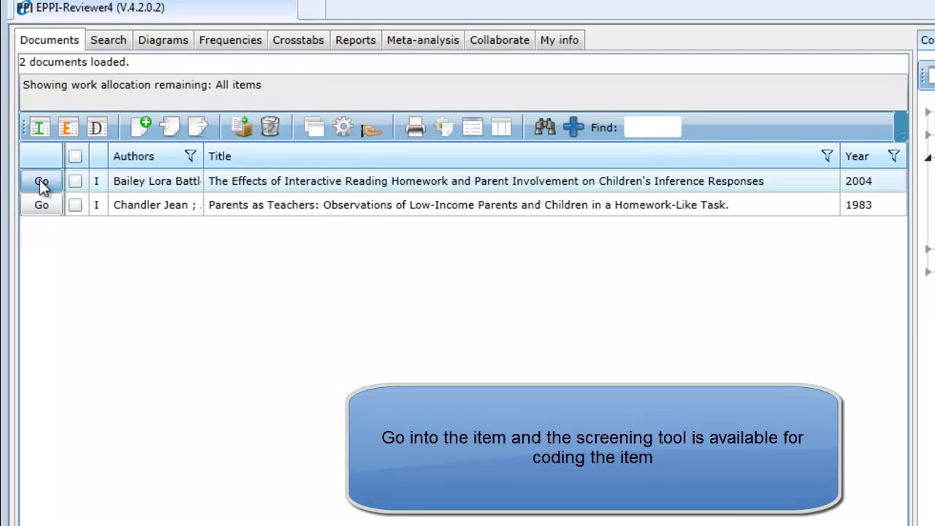
- Code the first remaining item Include base on title and abstract
{"action": "left_click", "coordinate": [40, 181]}
{"action": "left_click", "coordinate": [43, 168]}
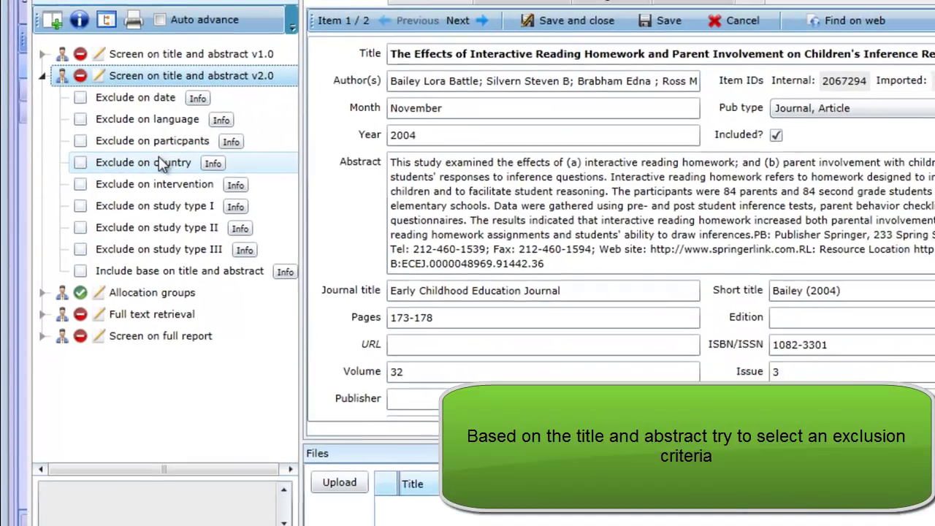
{"action": "left_click", "coordinate": [162, 164]}
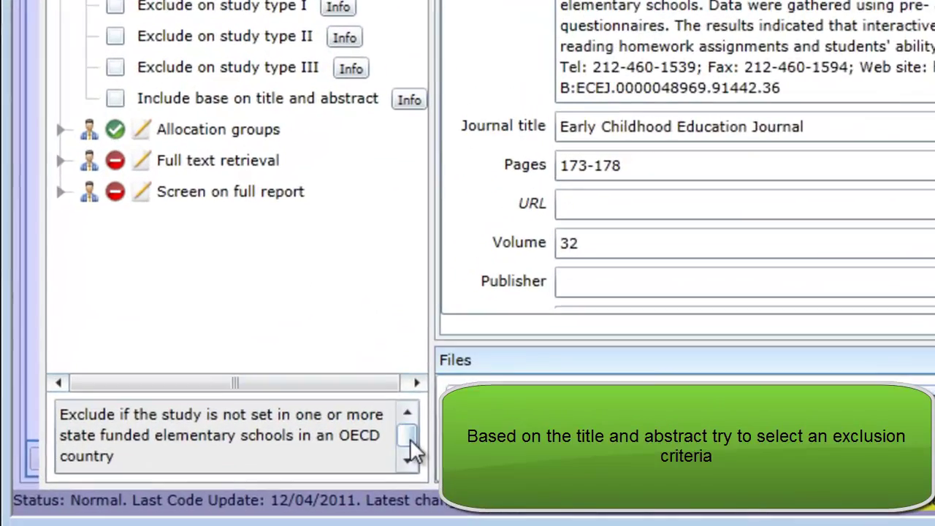
{"action": "scroll", "coordinate": [410, 430], "scroll_direction": "down", "scroll_amount": 5}
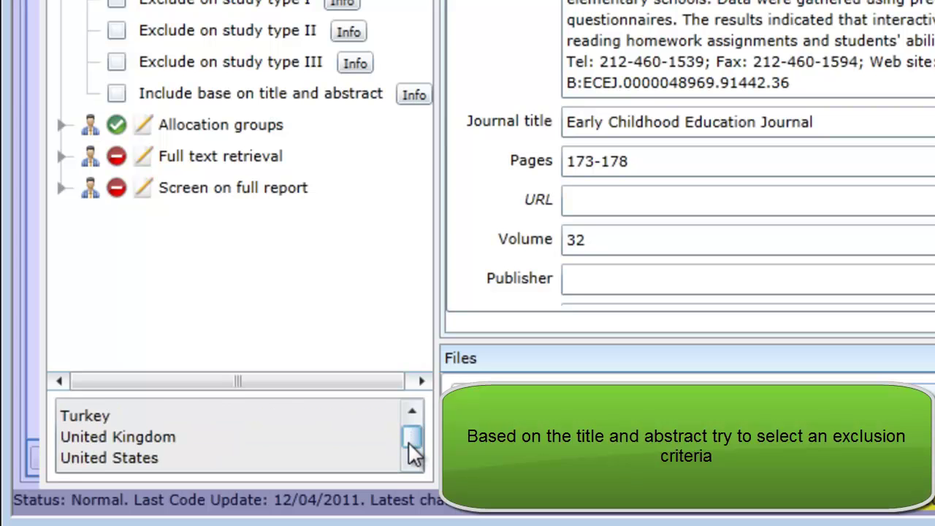
{"action": "scroll", "coordinate": [409, 411], "scroll_direction": "up", "scroll_amount": 15}
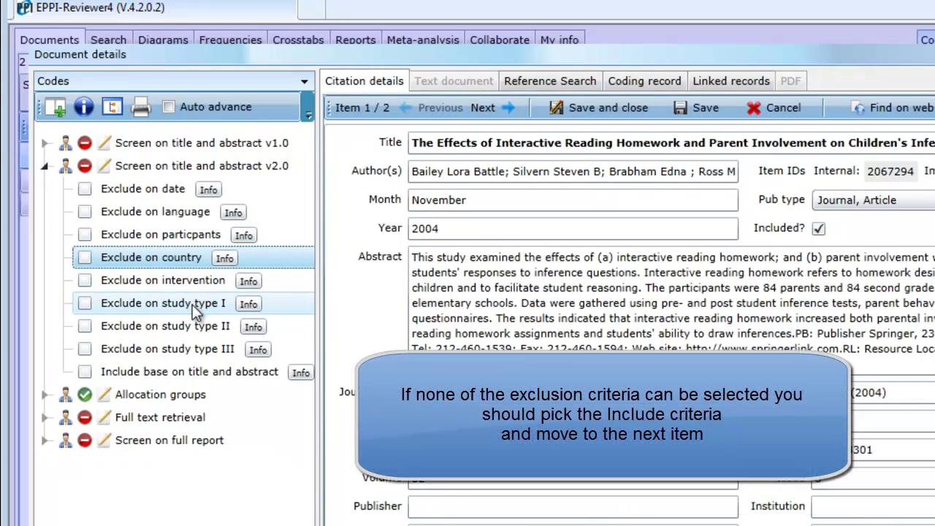
{"action": "left_click", "coordinate": [84, 373]}
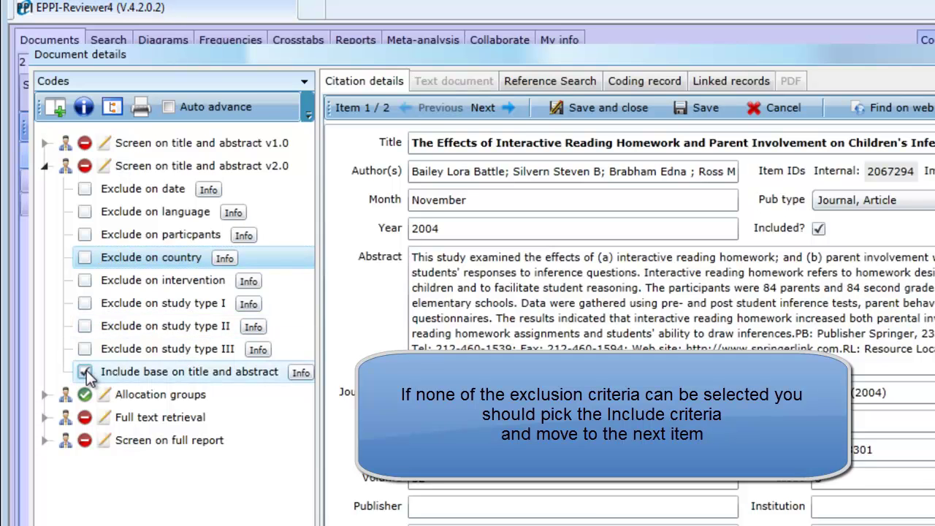
- Code the second item Exclude on date for its 1983 publication year, then close its details
{"action": "left_click", "coordinate": [481, 108]}
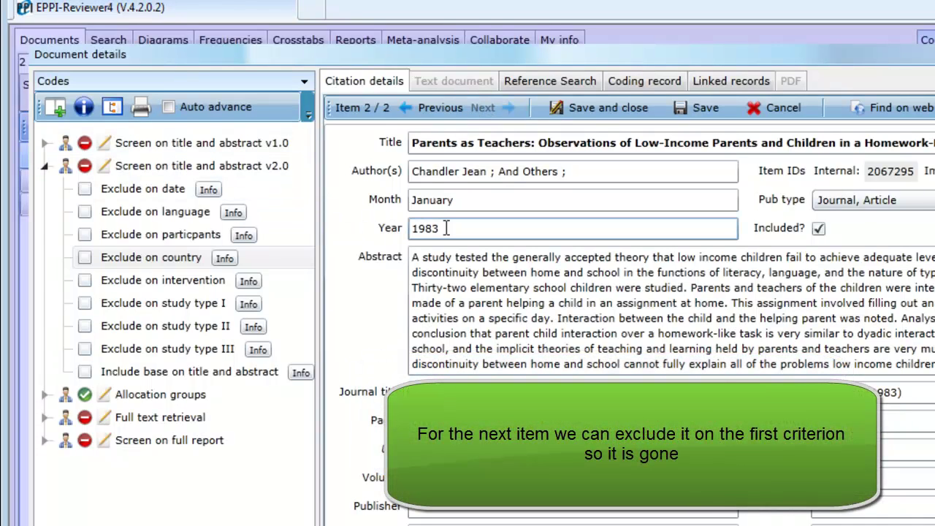
{"action": "double_click", "coordinate": [447, 228]}
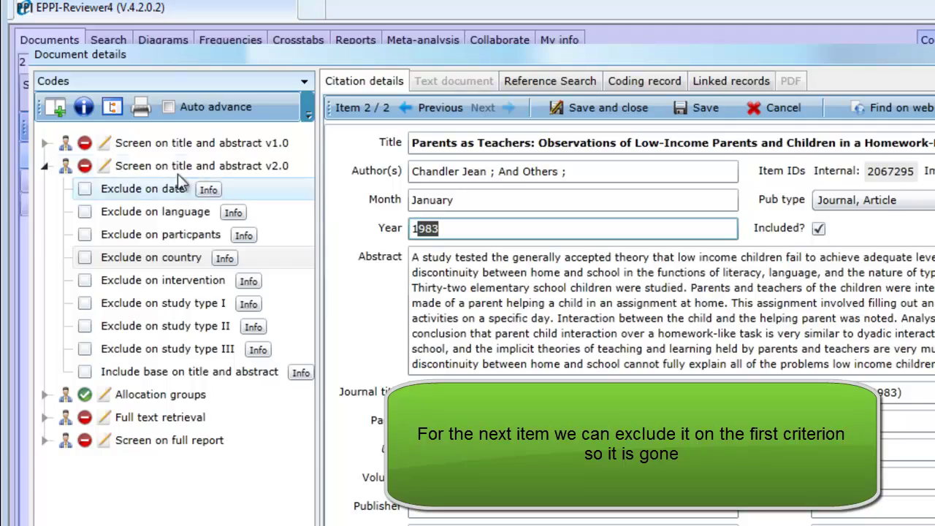
{"action": "left_click", "coordinate": [85, 189]}
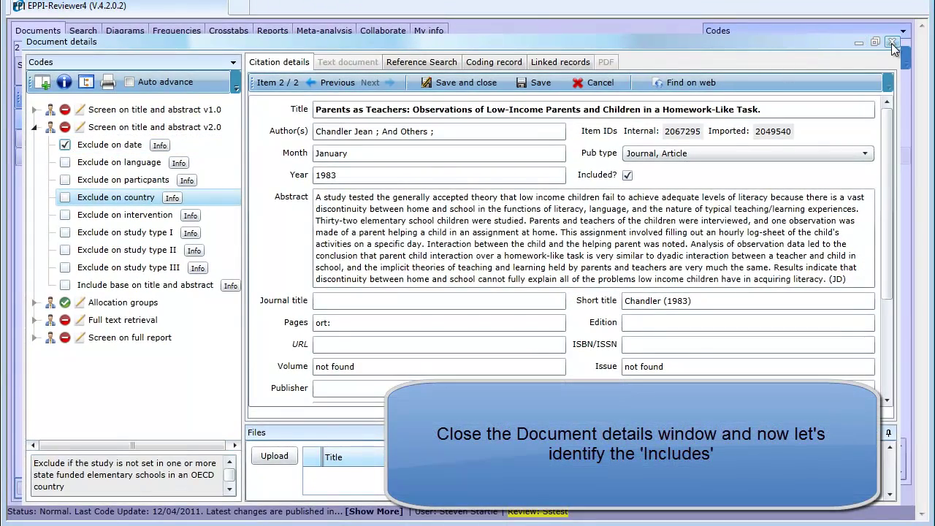
{"action": "left_click", "coordinate": [892, 43]}
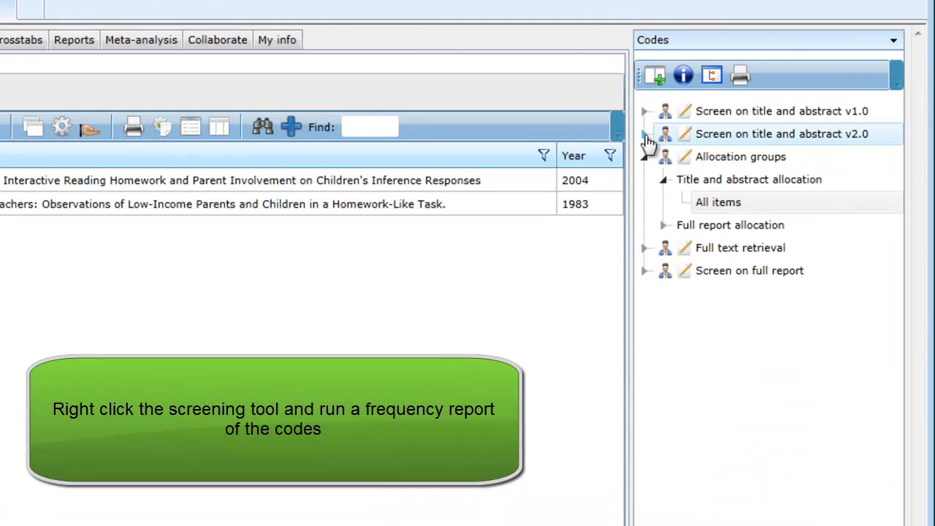
- Display item frequencies (children) for the Screen on title and abstract v2.0 codeset
{"action": "left_click", "coordinate": [646, 157]}
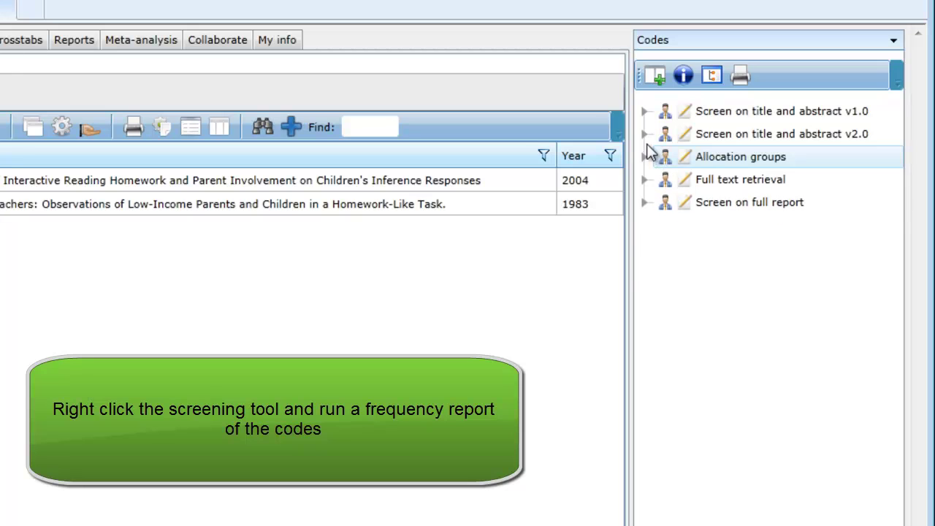
{"action": "left_click", "coordinate": [646, 136]}
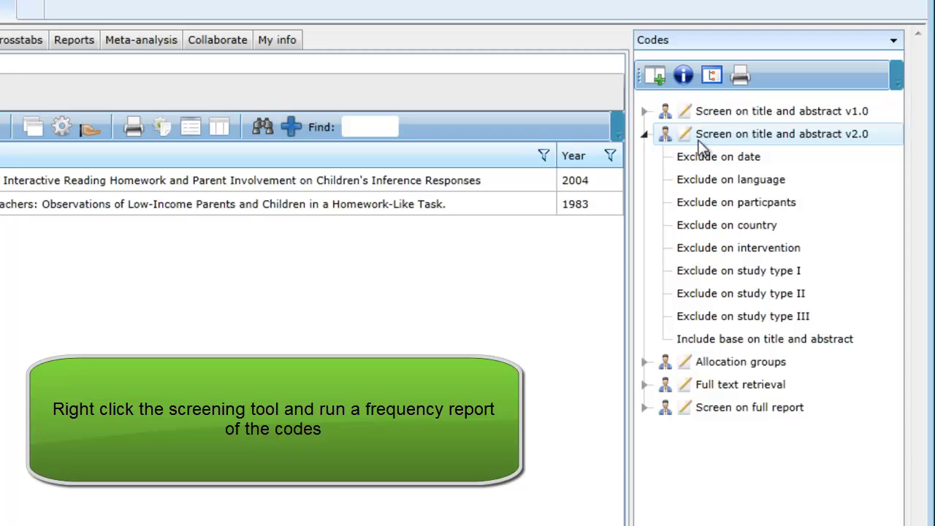
{"action": "right_click", "coordinate": [721, 141]}
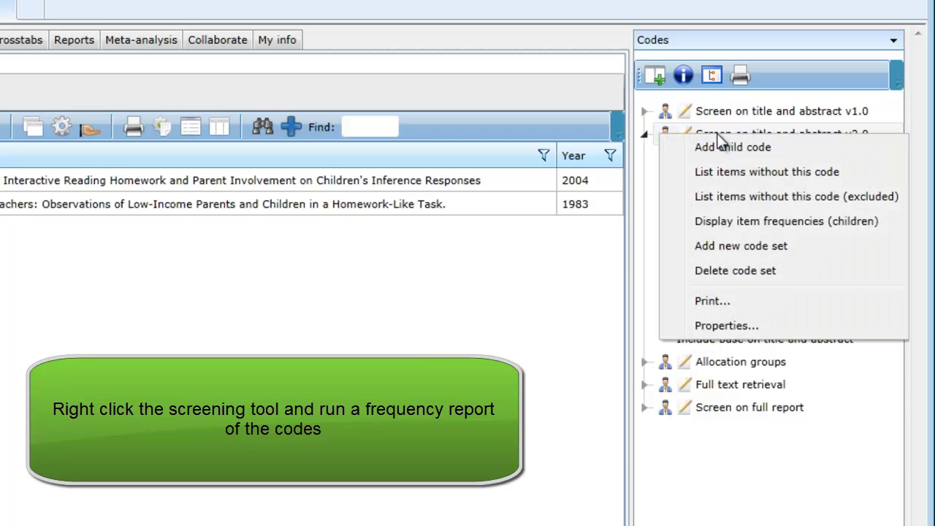
{"action": "left_click", "coordinate": [728, 220]}
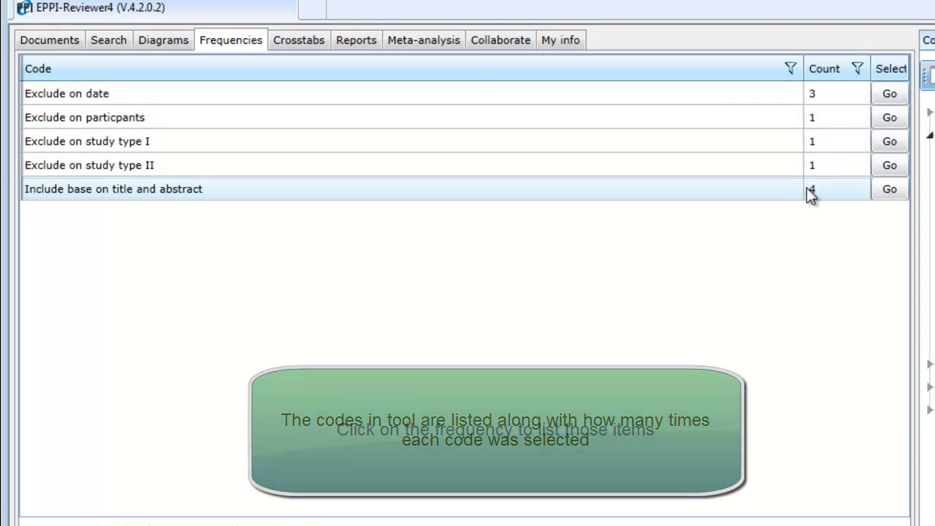
- Open the 4 items coded Include base on title and abstract from the frequency report
{"action": "left_click", "coordinate": [879, 190]}
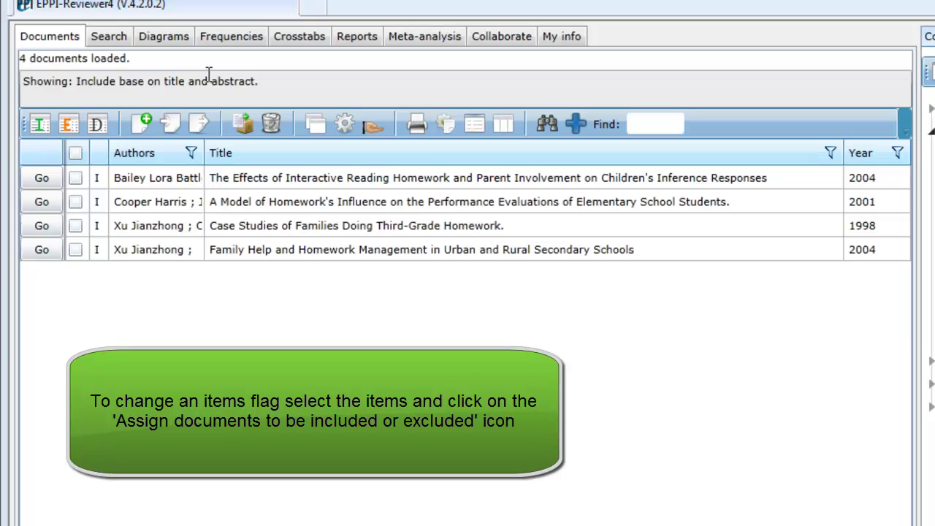
- From the frequency report, select the three Exclude on date documents and assign them the Excluded flag
{"action": "left_click", "coordinate": [224, 36]}
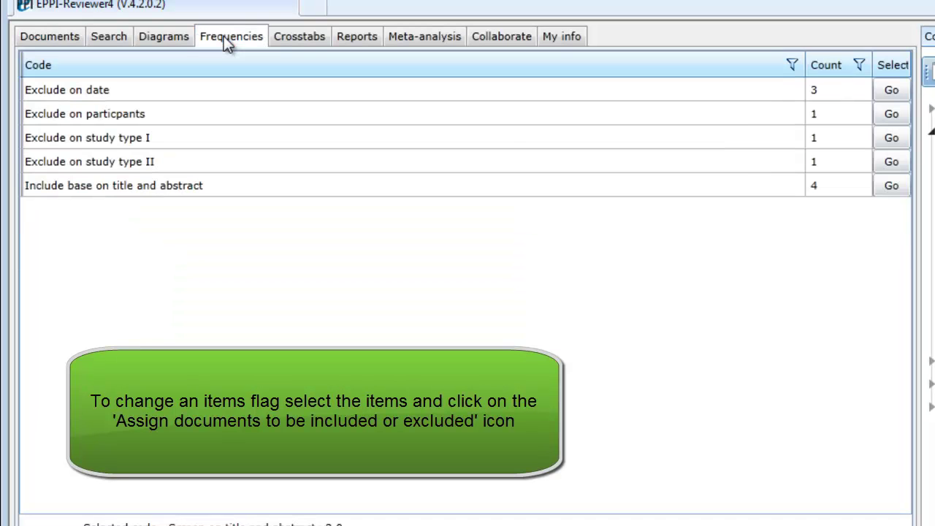
{"action": "left_click", "coordinate": [899, 91]}
{"action": "left_click", "coordinate": [76, 148]}
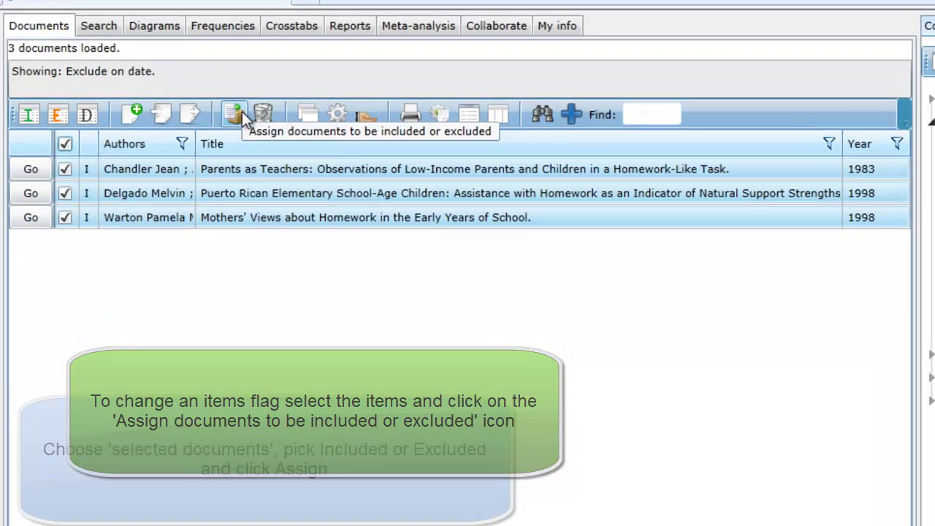
{"action": "left_click", "coordinate": [243, 118]}
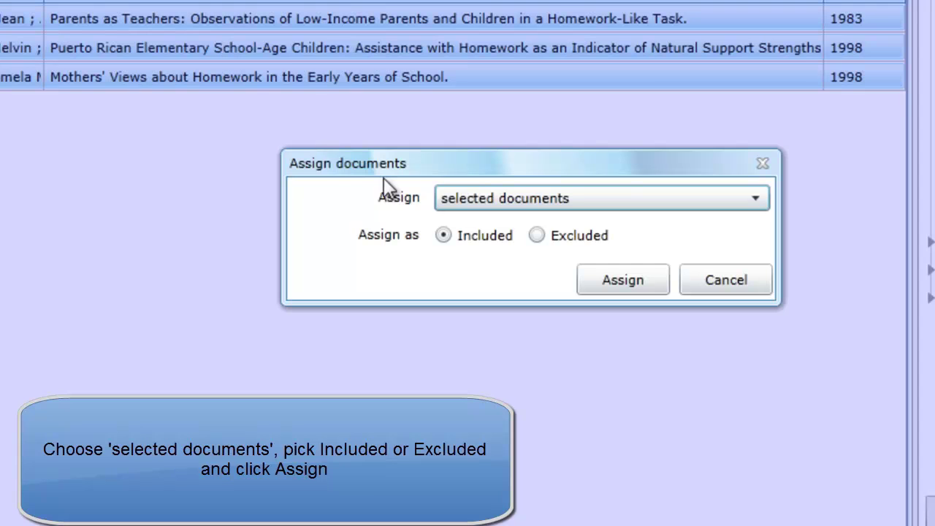
{"action": "left_click", "coordinate": [448, 196]}
{"action": "left_click", "coordinate": [449, 196]}
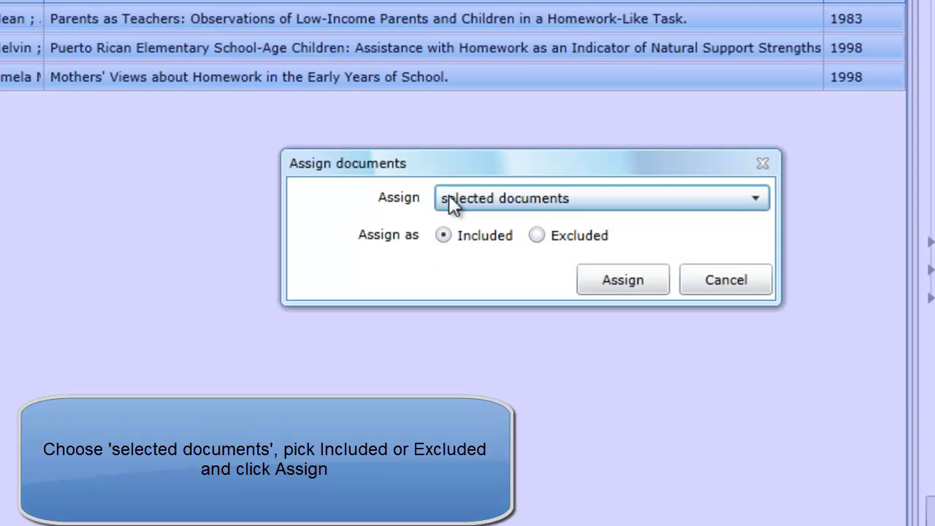
{"action": "left_click", "coordinate": [540, 235]}
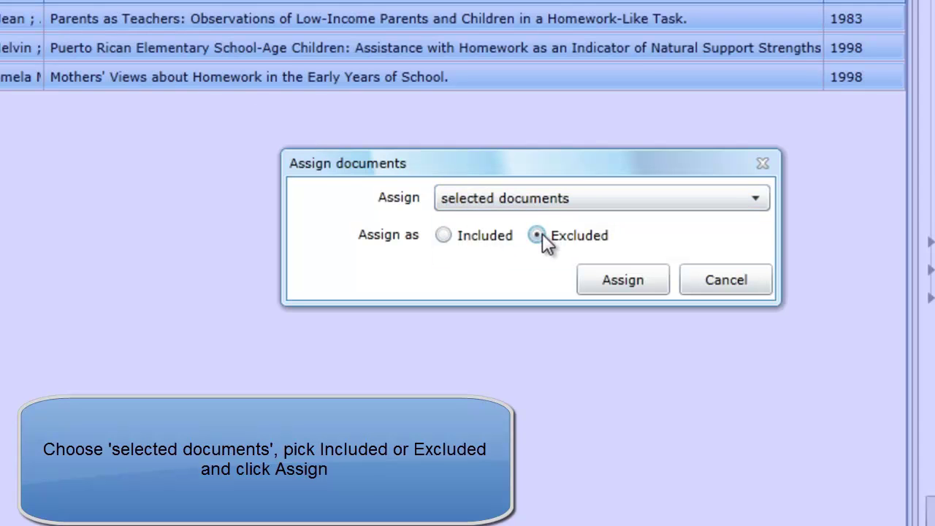
{"action": "left_click", "coordinate": [622, 281]}
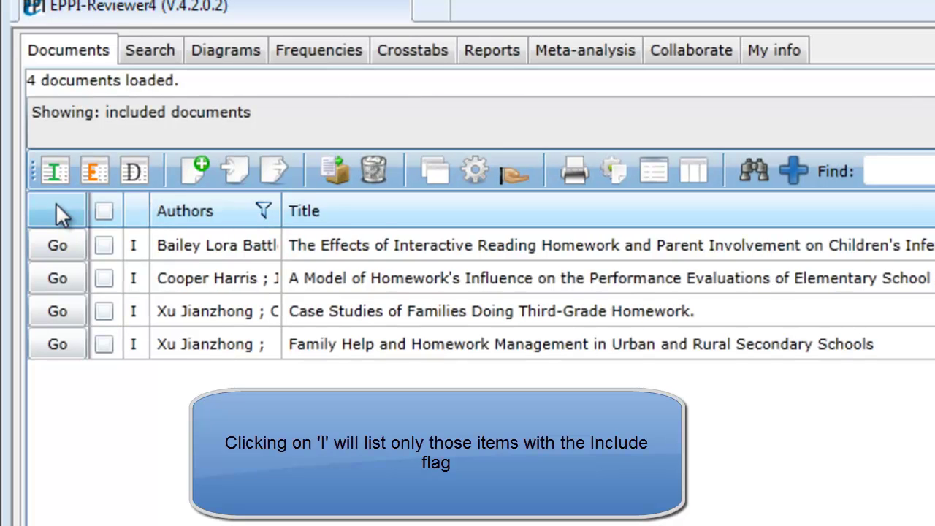
- Review the Exclude-flagged documents, then return to the 4 Include-flagged ones
{"action": "left_click", "coordinate": [51, 172]}
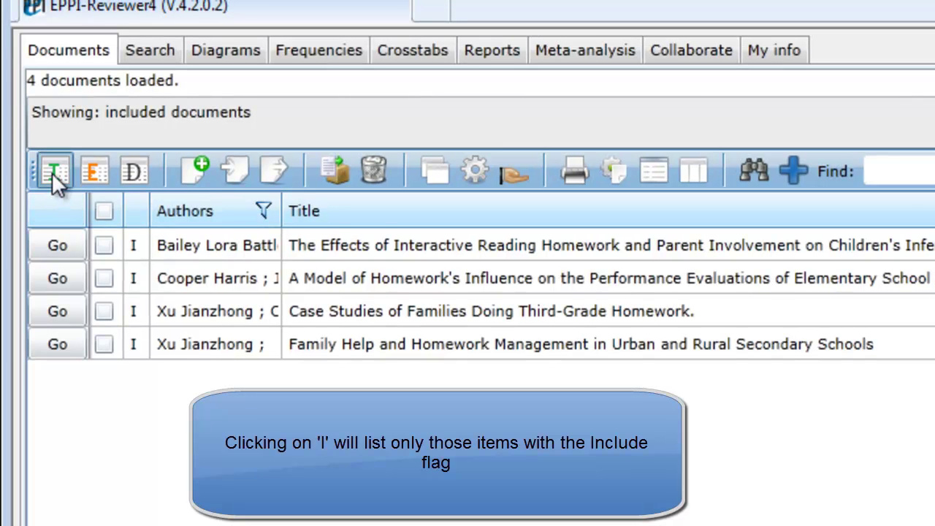
{"action": "left_click", "coordinate": [99, 167]}
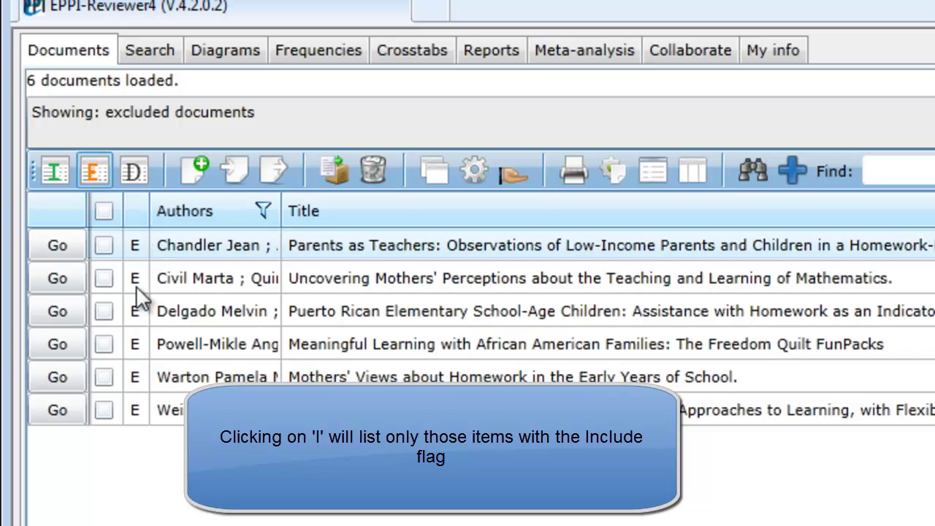
{"action": "left_click", "coordinate": [56, 168]}
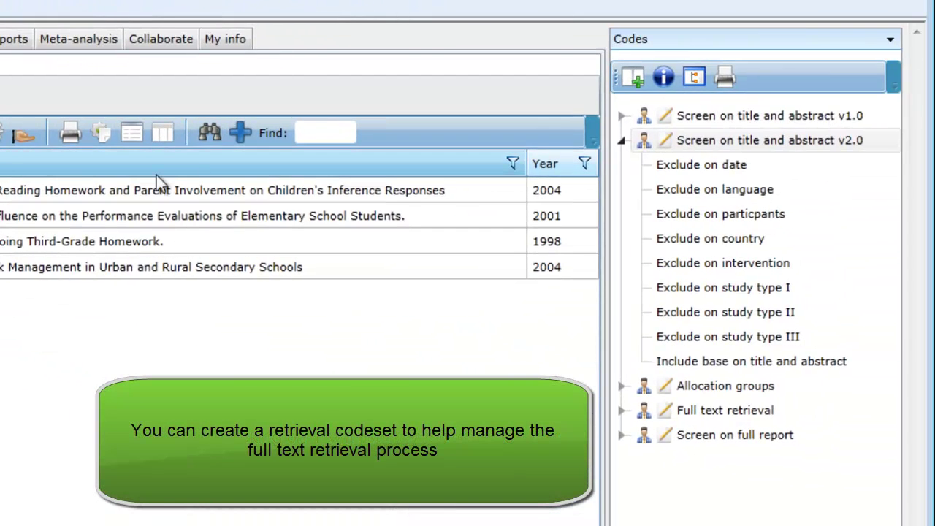
- Select all four included documents and assign them to the 'Not in file' code under Full text retrieval
{"action": "left_click", "coordinate": [620, 140]}
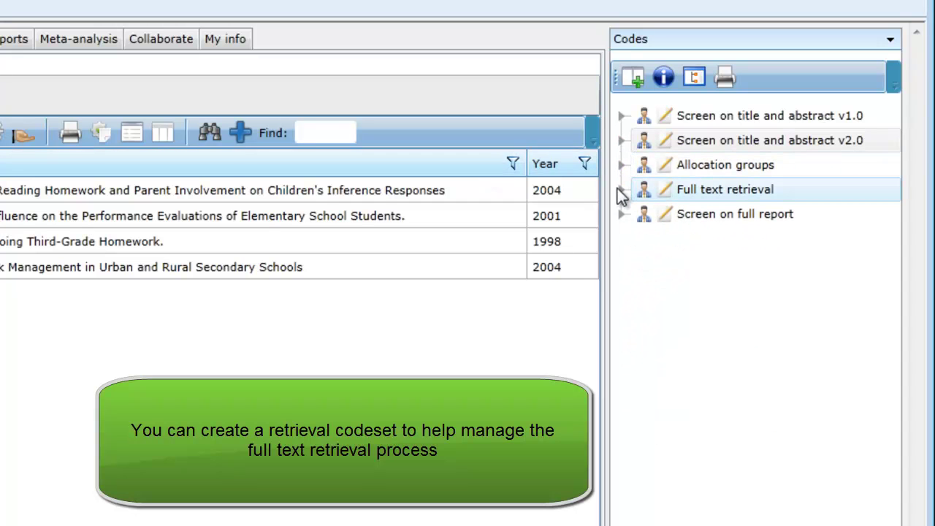
{"action": "left_click", "coordinate": [621, 191]}
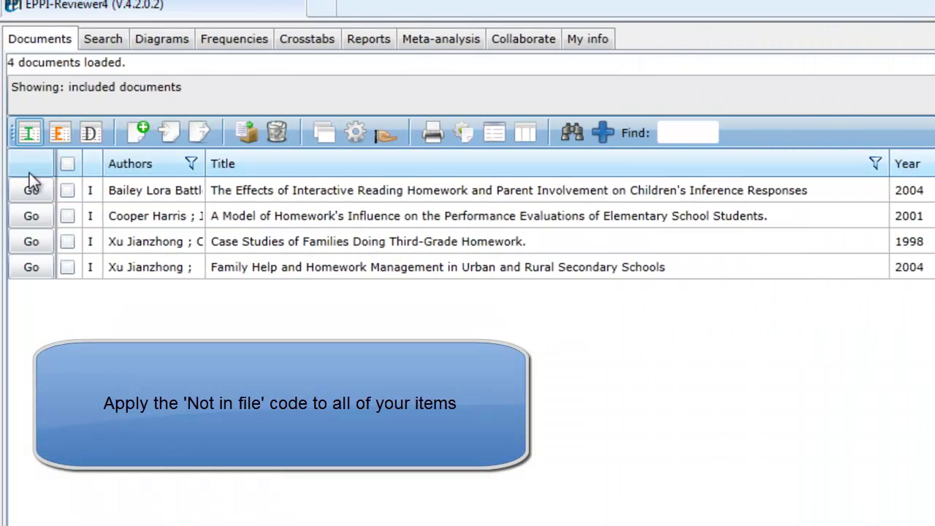
{"action": "left_click", "coordinate": [67, 164]}
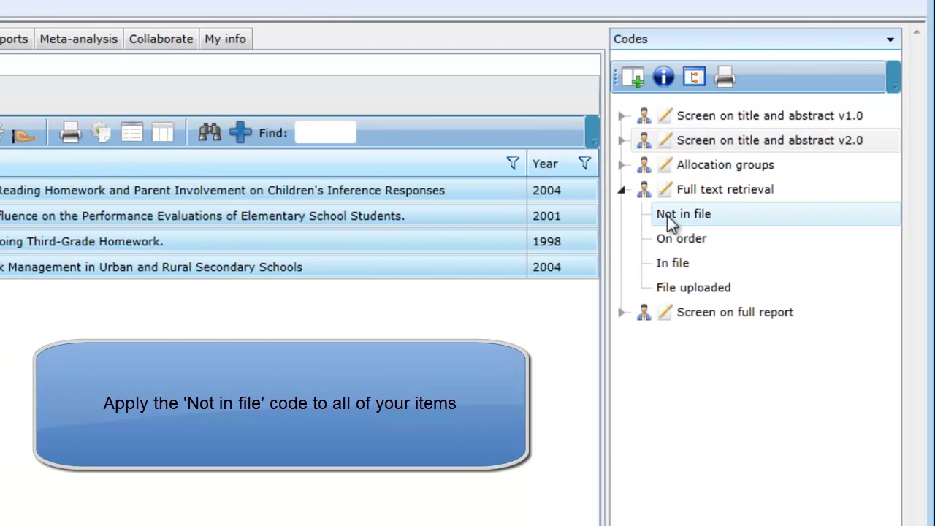
{"action": "right_click", "coordinate": [667, 215]}
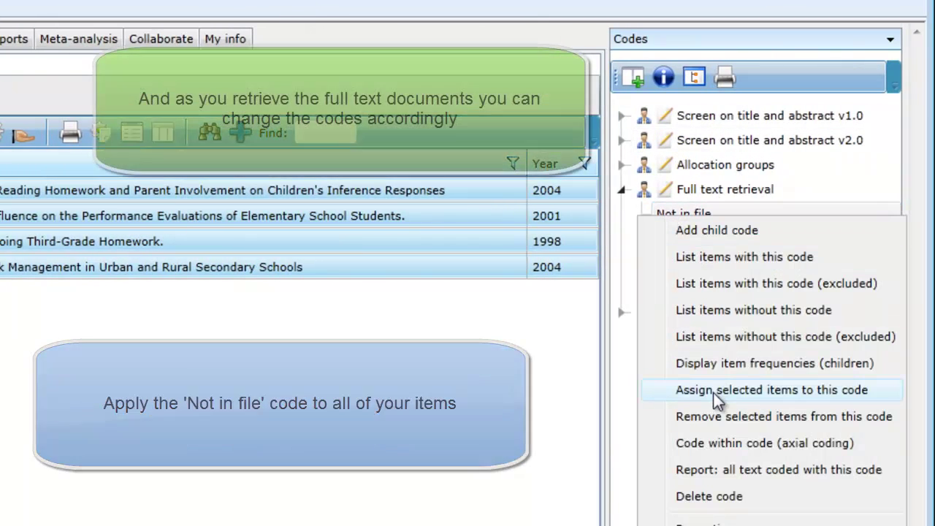
{"action": "left_click", "coordinate": [713, 392]}
{"action": "left_click", "coordinate": [234, 438]}
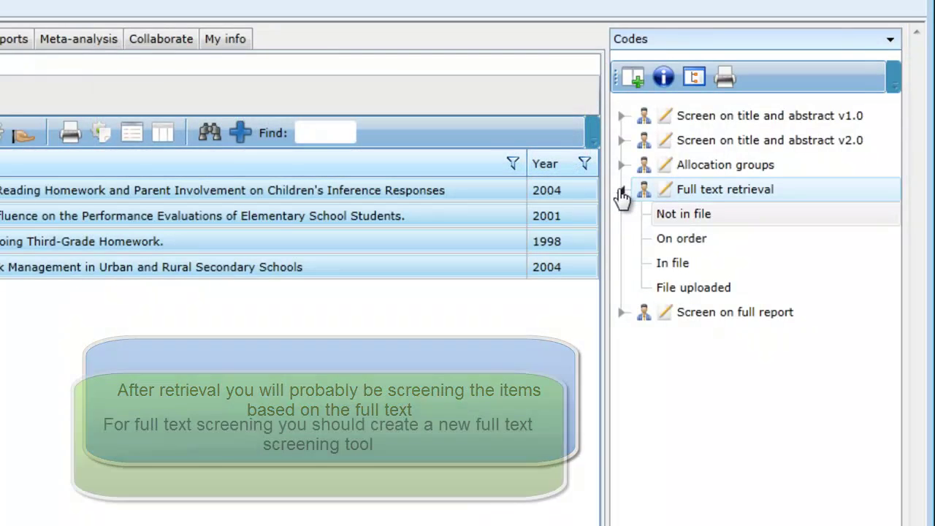
- Show the Screen on full report codes, then select 'All includes' under Allocation groups > Full report allocation
{"action": "left_click", "coordinate": [621, 191]}
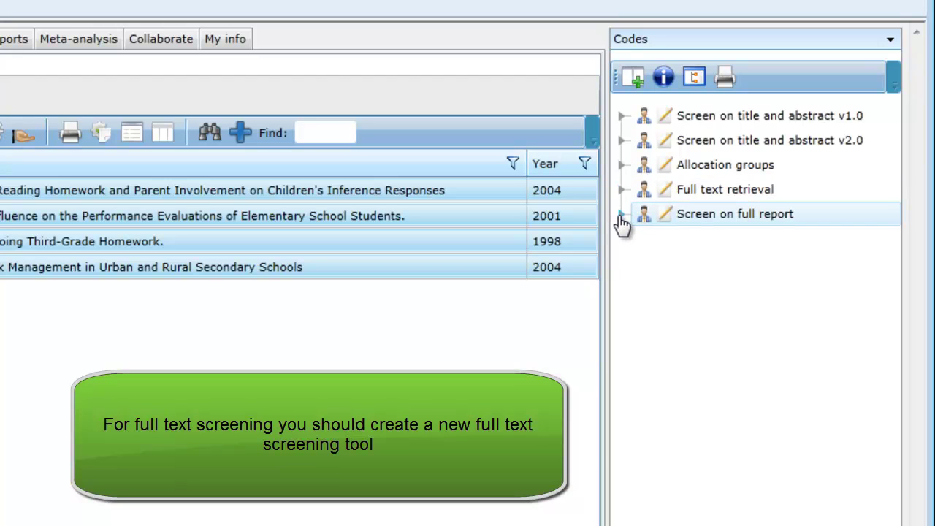
{"action": "left_click", "coordinate": [619, 215]}
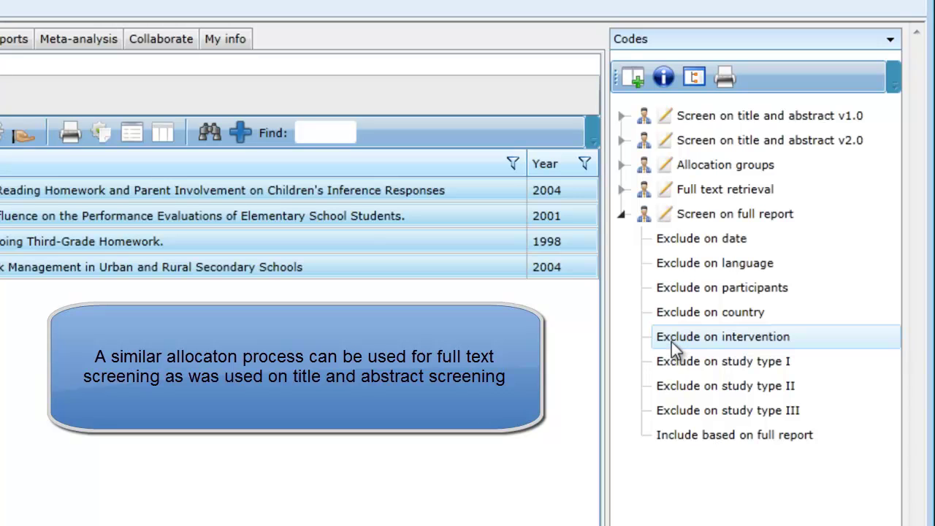
{"action": "left_click", "coordinate": [623, 167]}
{"action": "left_click", "coordinate": [638, 236]}
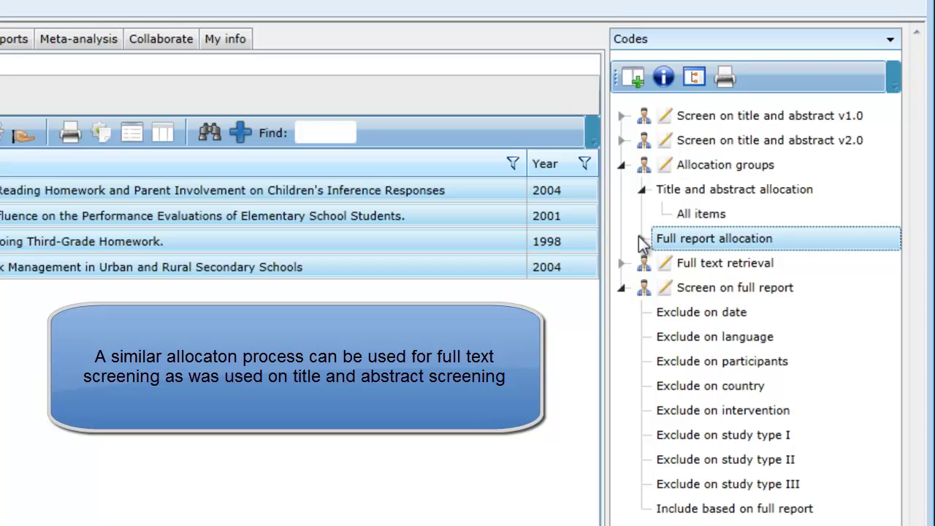
{"action": "left_click", "coordinate": [639, 237]}
{"action": "left_click", "coordinate": [687, 260]}
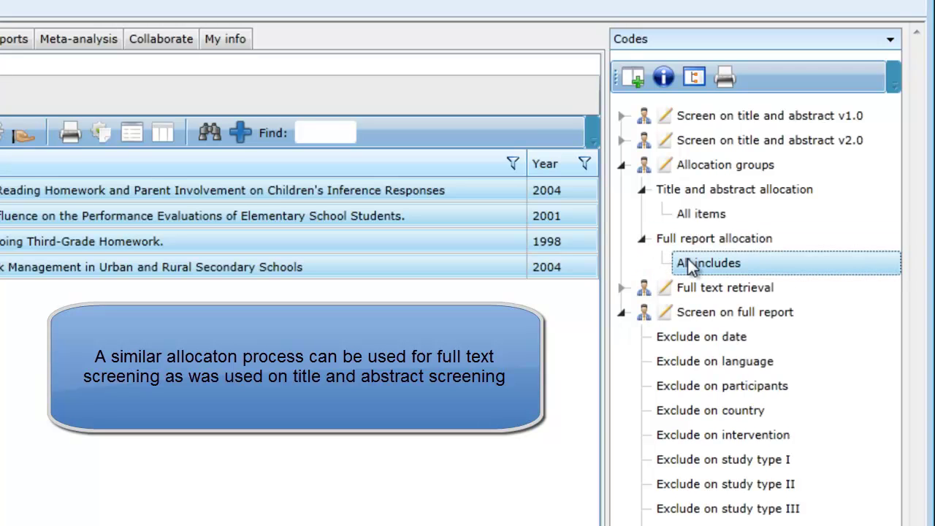